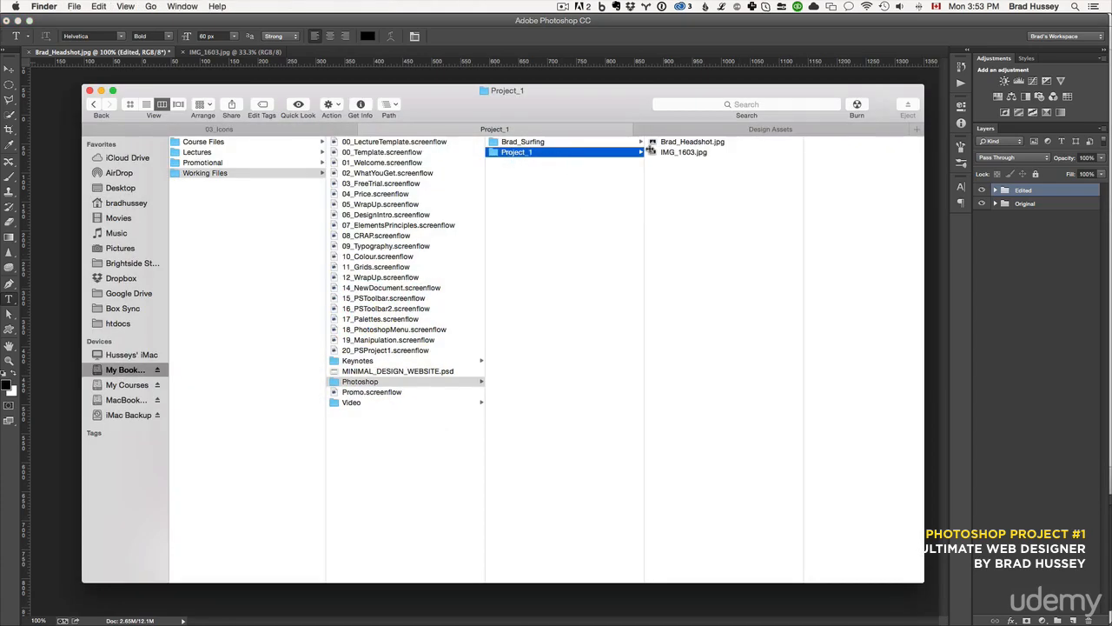
# Preview the headshot photo and IMG_1603.jpg in the Project_1 folder, and return to the Photoshop document
pyautogui.click(707, 144)
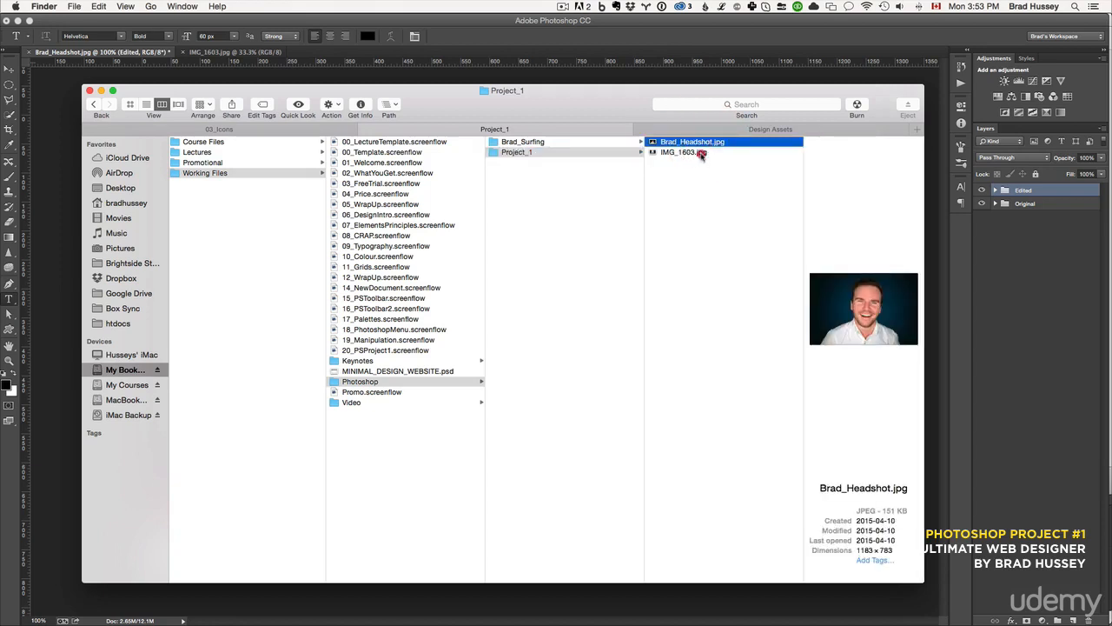
pyautogui.click(702, 153)
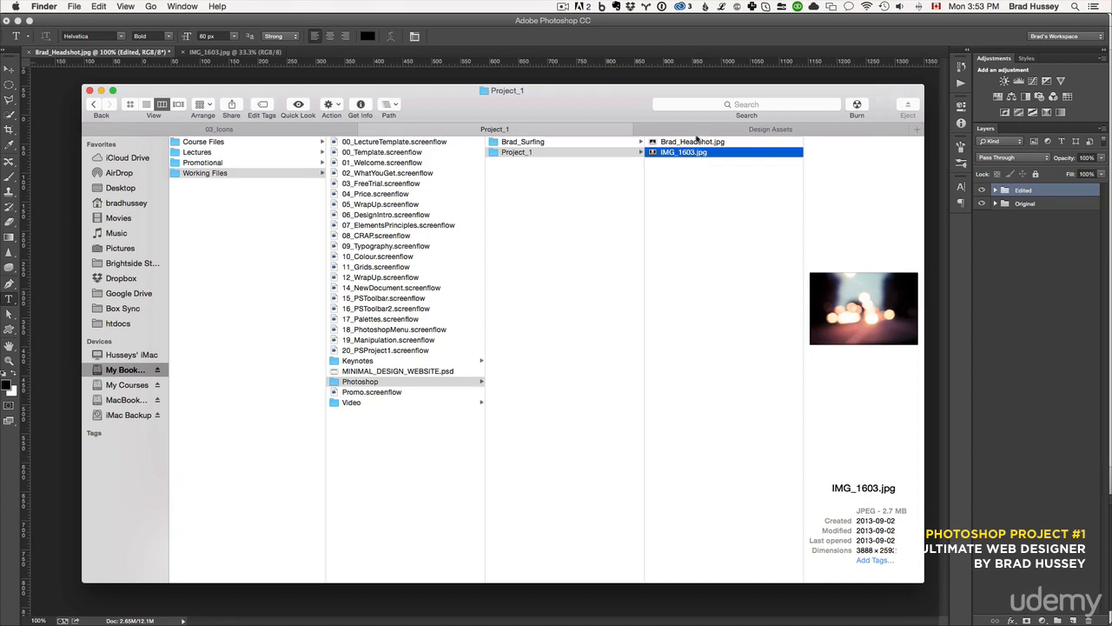
pyautogui.click(692, 77)
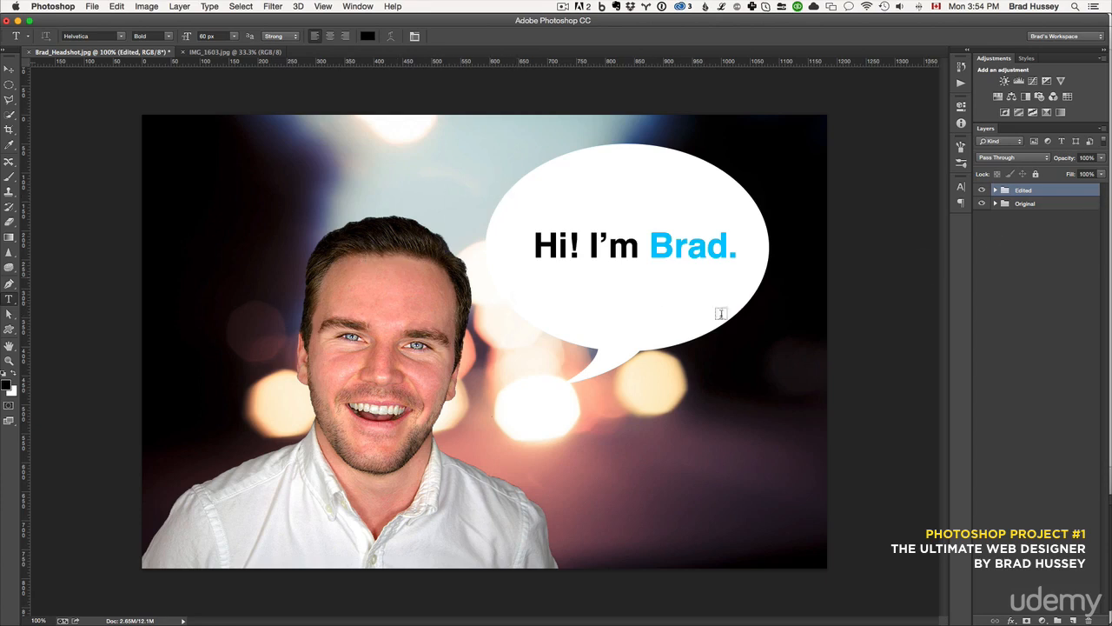
# Expand the Edited group and toggle the visibility of its background Layer 1 and portrait Layer 0 to examine each
pyautogui.click(996, 191)
pyautogui.click(1054, 257)
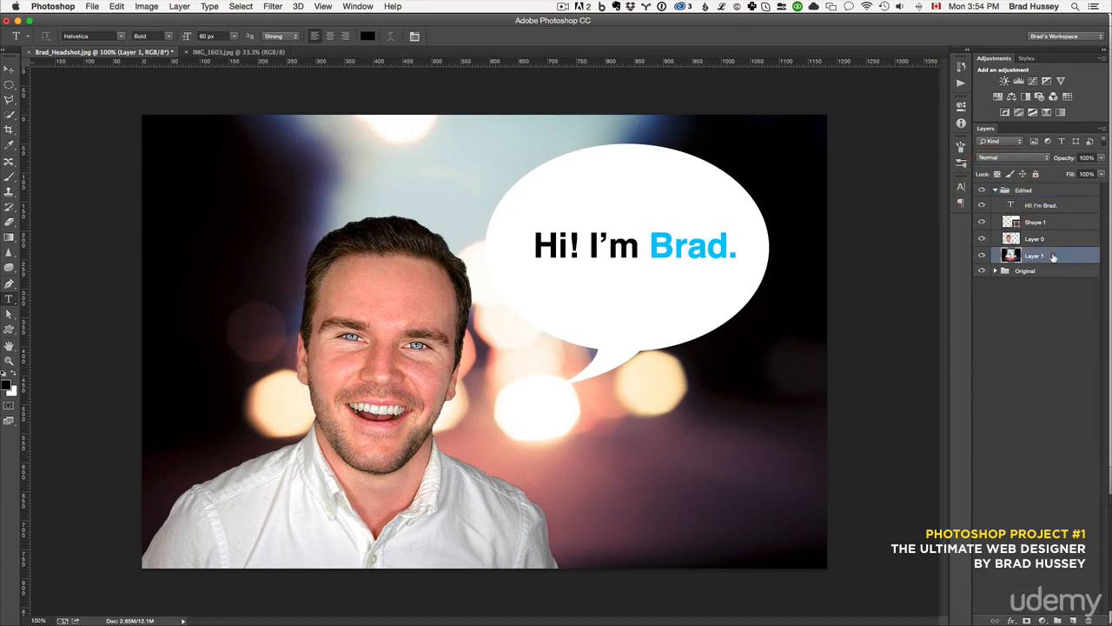
pyautogui.click(982, 255)
pyautogui.click(982, 255)
pyautogui.click(982, 256)
pyautogui.click(982, 256)
pyautogui.click(1008, 239)
pyautogui.click(982, 239)
pyautogui.click(982, 239)
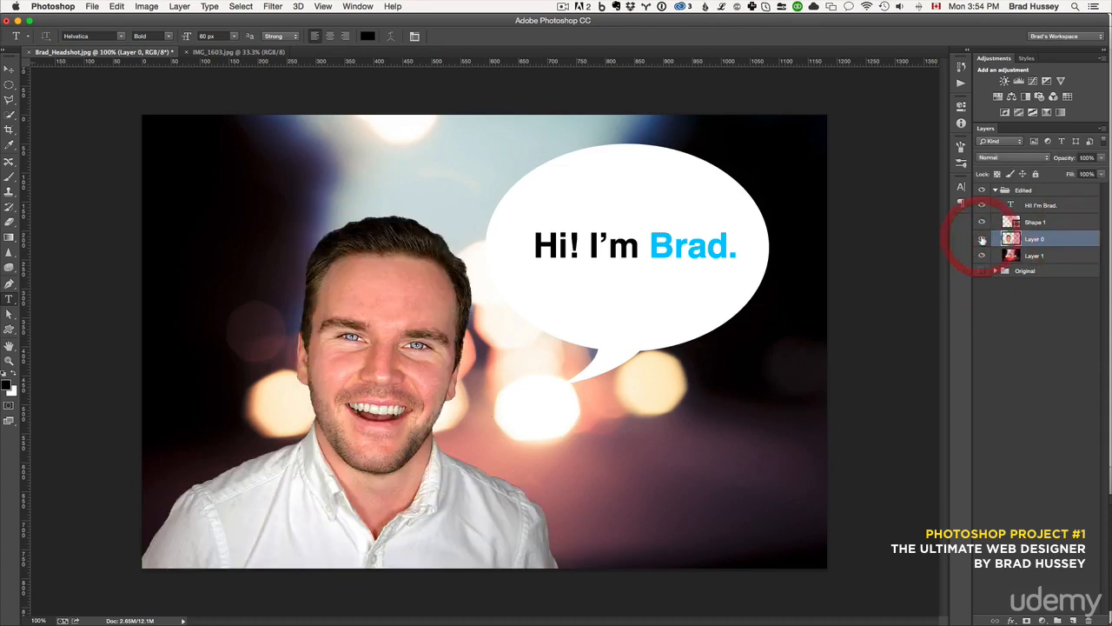
pyautogui.click(982, 239)
pyautogui.click(982, 239)
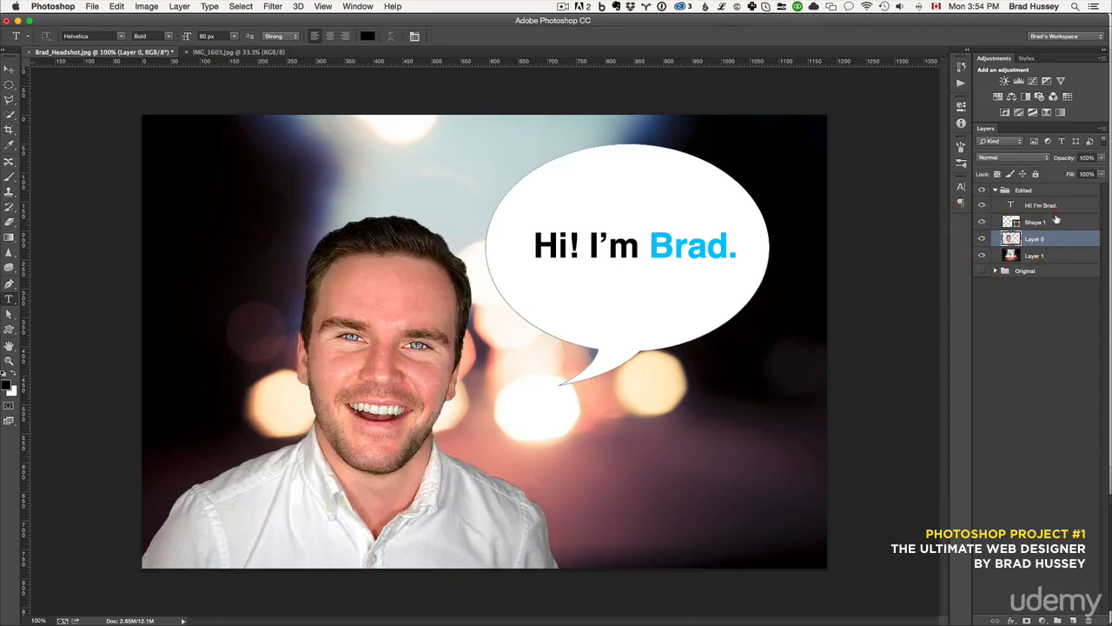
# Toggle the visibility of the Shape 1 speech bubble and the greeting text layer to examine each
pyautogui.click(1057, 219)
pyautogui.click(982, 222)
pyautogui.click(982, 222)
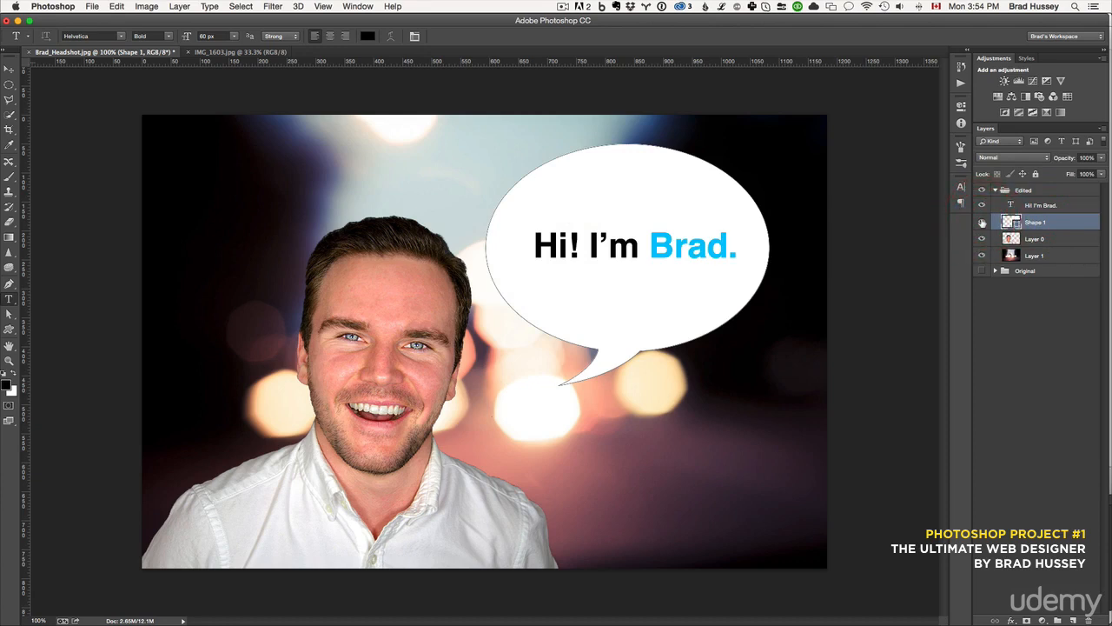
pyautogui.click(1065, 205)
pyautogui.click(982, 205)
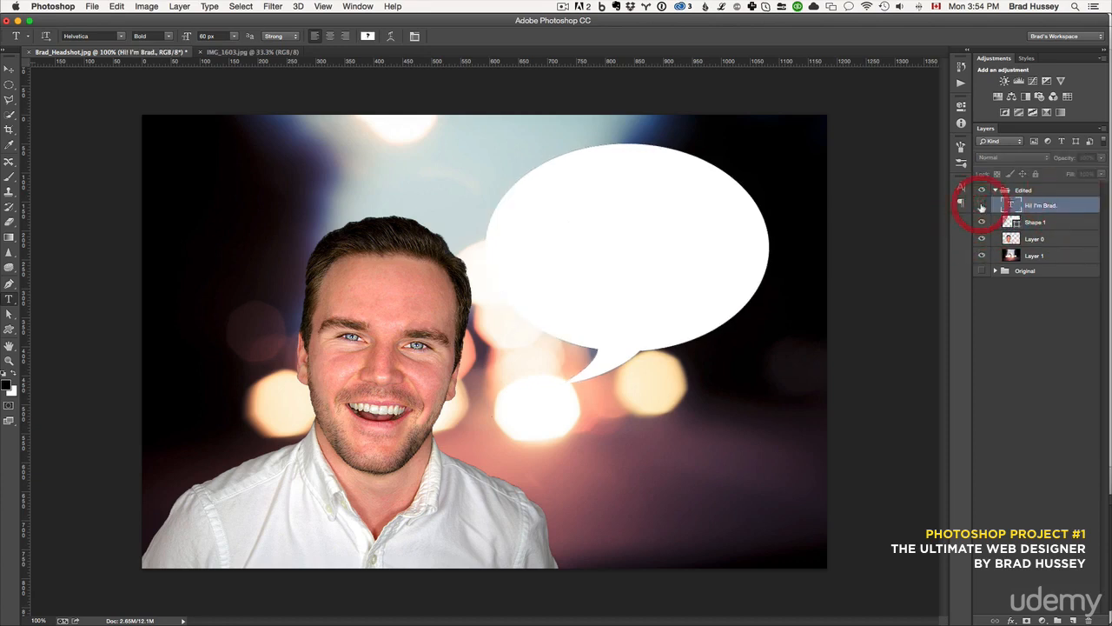
pyautogui.click(982, 206)
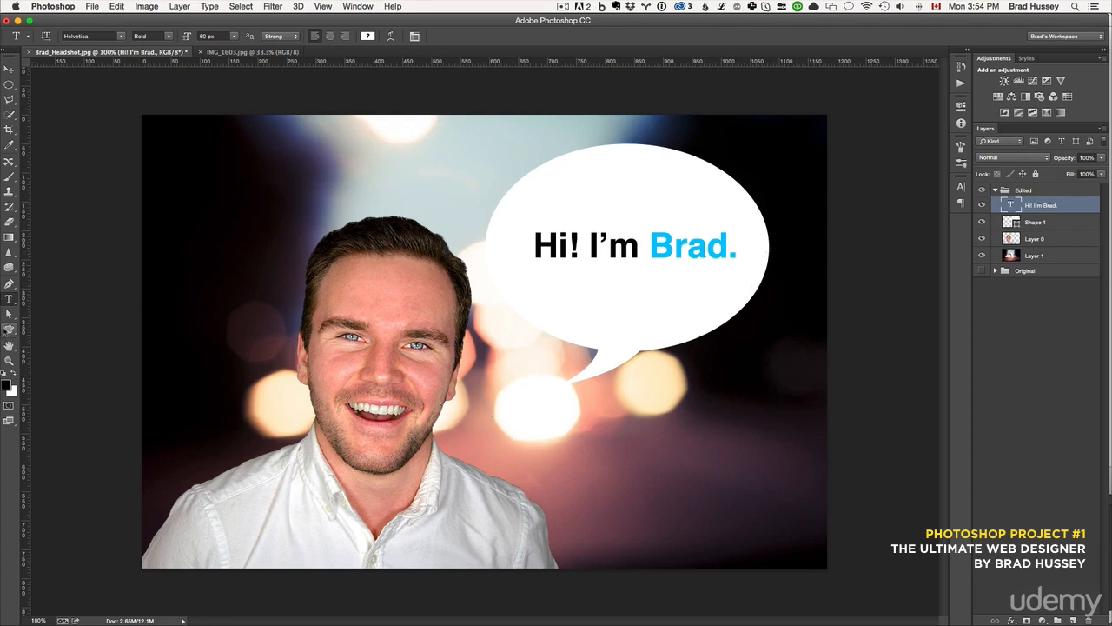
# Look through the available custom shapes of the Custom Shape tool
pyautogui.click(9, 331)
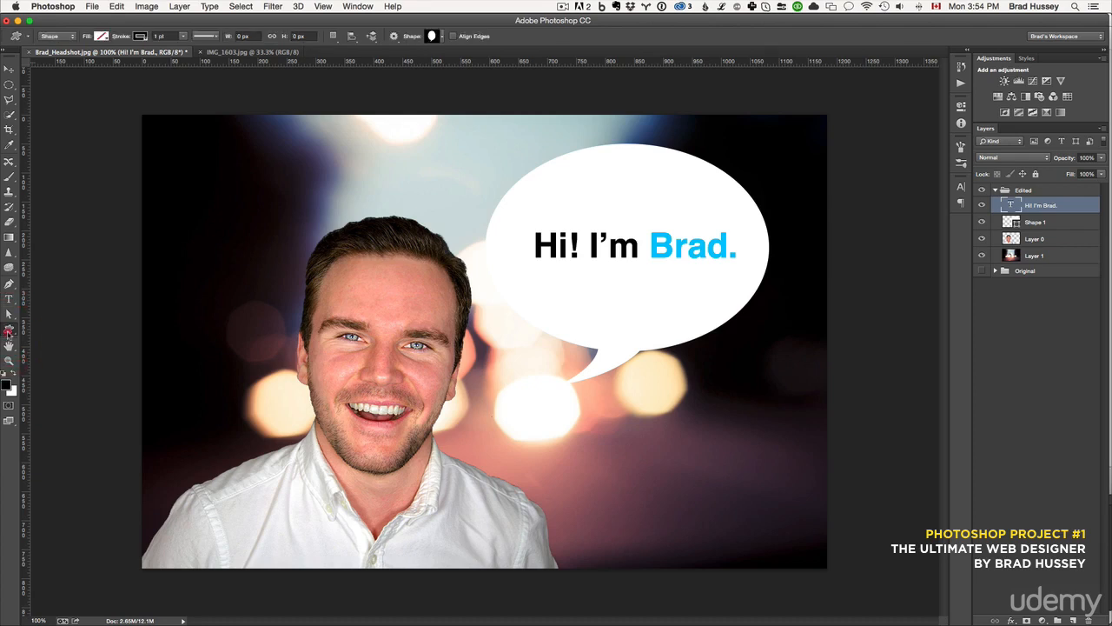
pyautogui.click(10, 333)
pyautogui.click(60, 382)
pyautogui.click(439, 36)
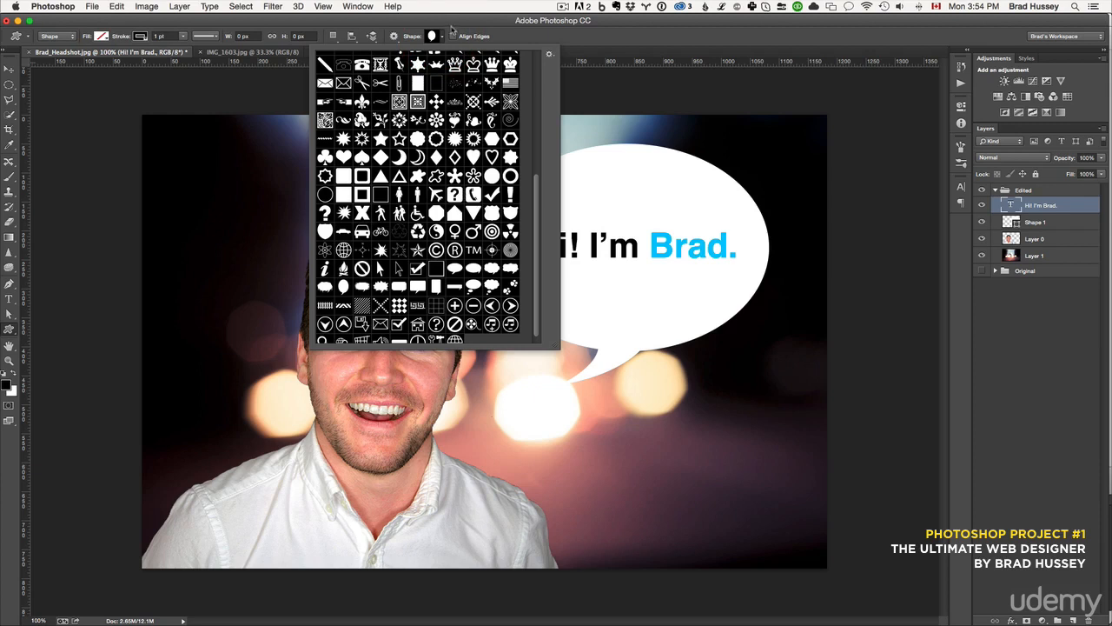
pyautogui.click(441, 37)
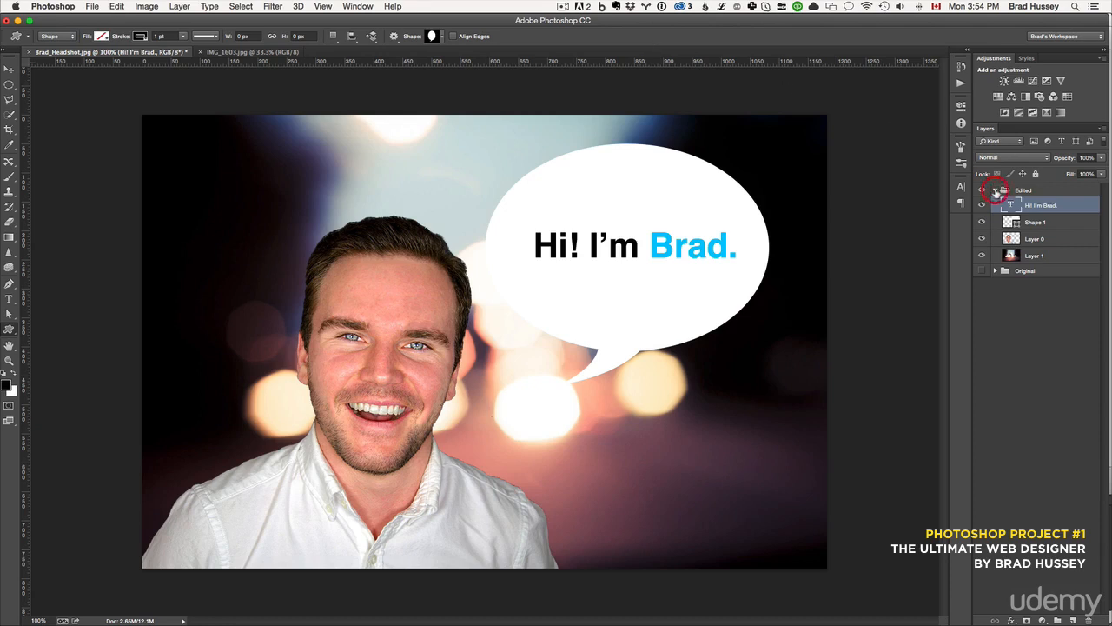
# Collapse and hide the Edited group, and show the Original group with its layers expanded
pyautogui.click(996, 191)
pyautogui.click(982, 190)
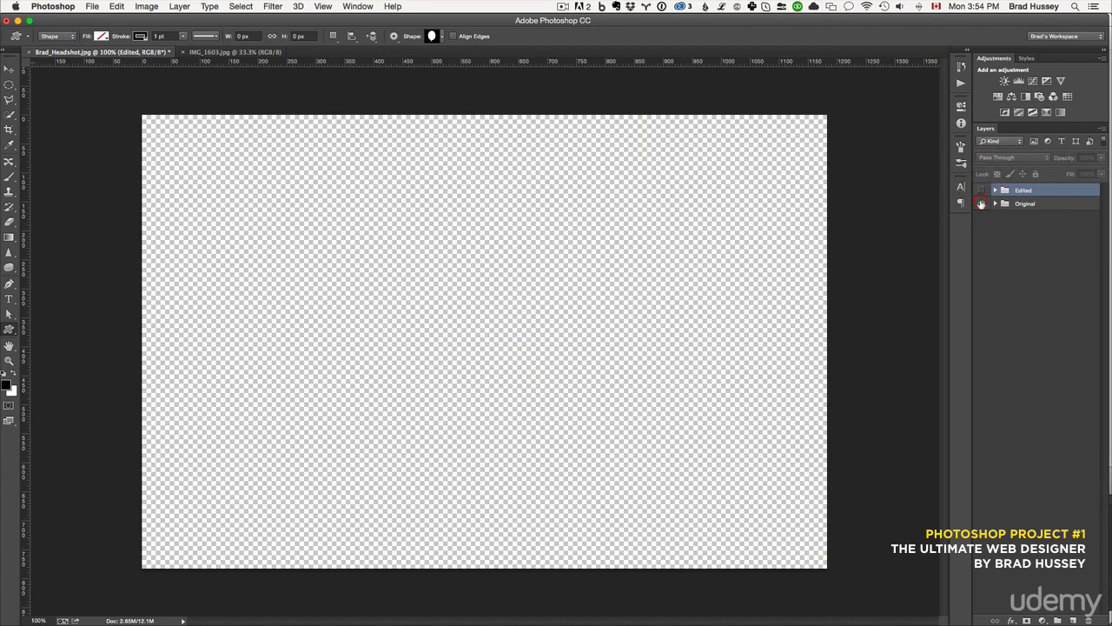
pyautogui.click(982, 203)
pyautogui.click(996, 203)
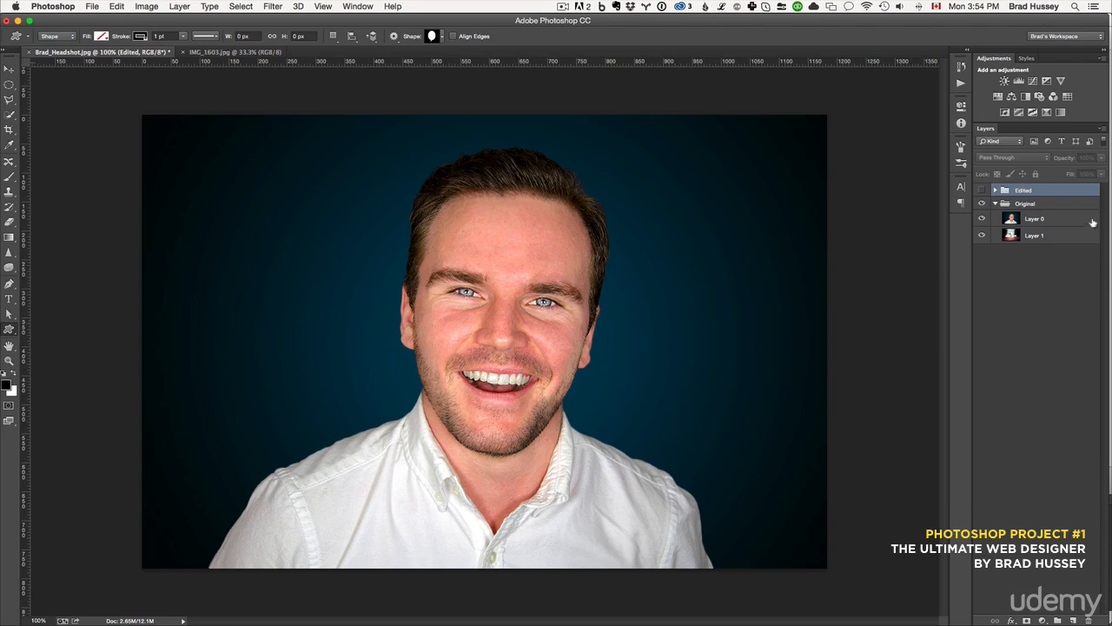
pyautogui.click(1039, 205)
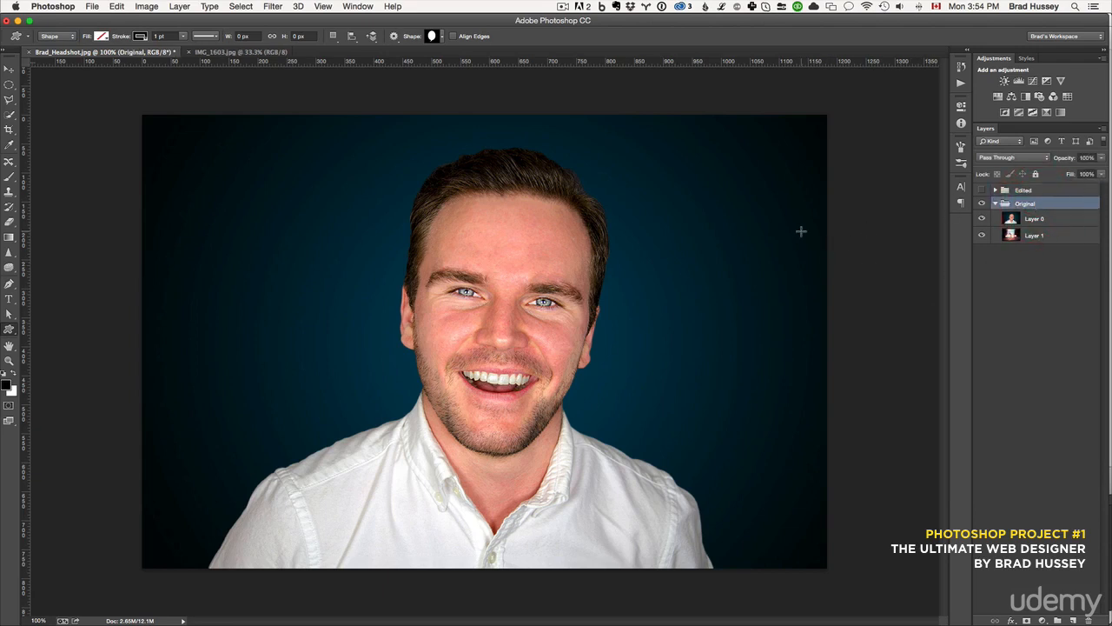
pyautogui.click(1063, 224)
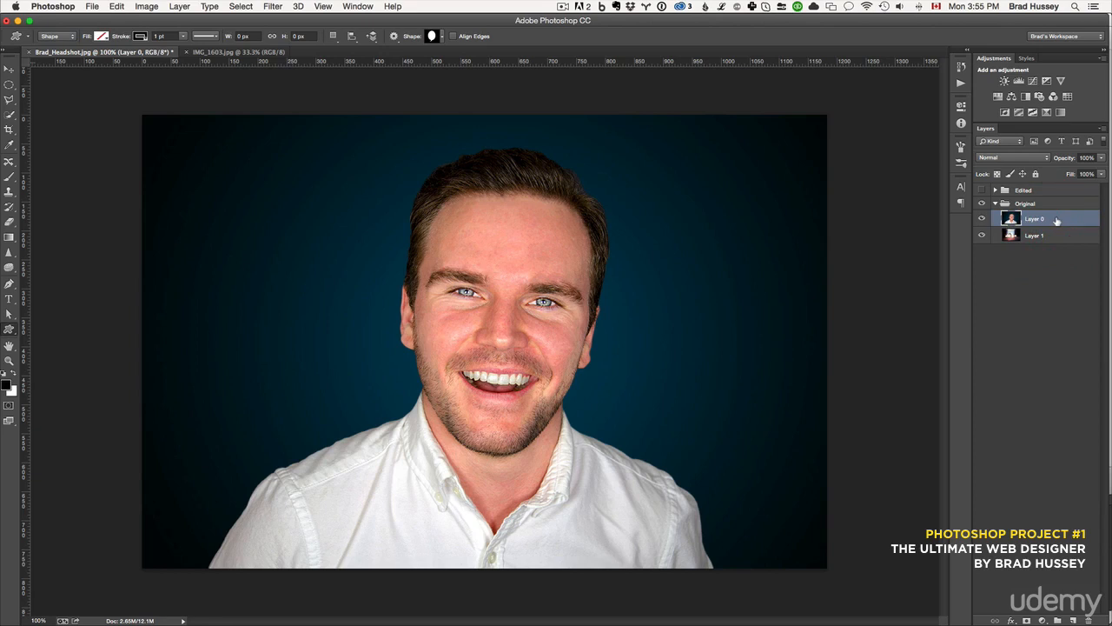
pyautogui.click(1049, 235)
pyautogui.click(1051, 207)
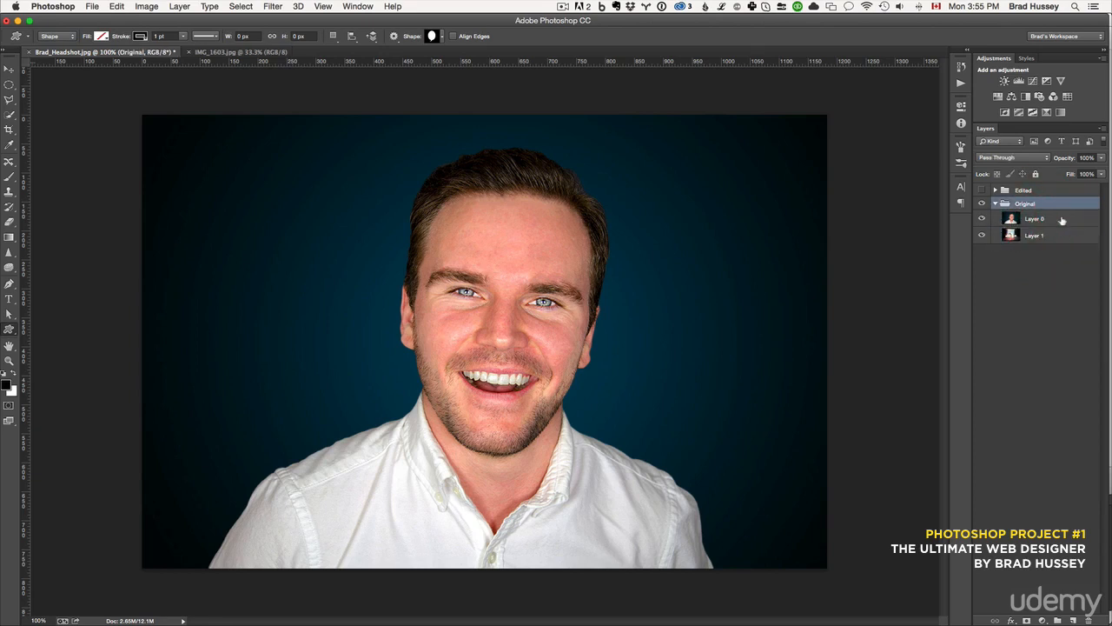
# Select the man, including his hair and shirt, on Layer 0 of the Original group with a 50 px Quick Selection brush
pyautogui.click(1062, 220)
pyautogui.press('w')
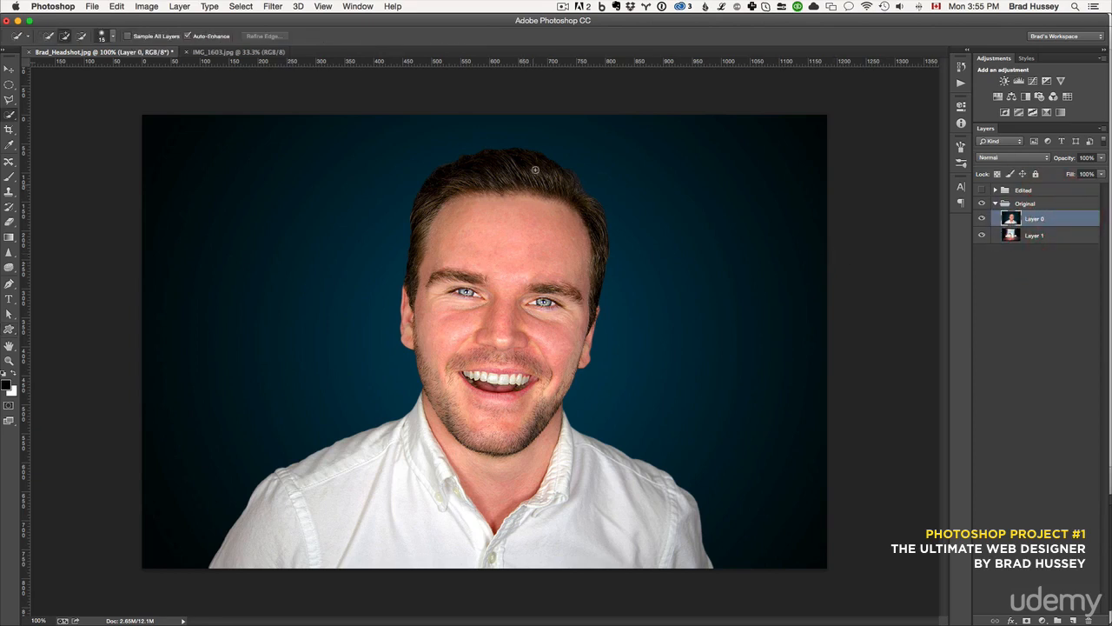
pyautogui.click(15, 115)
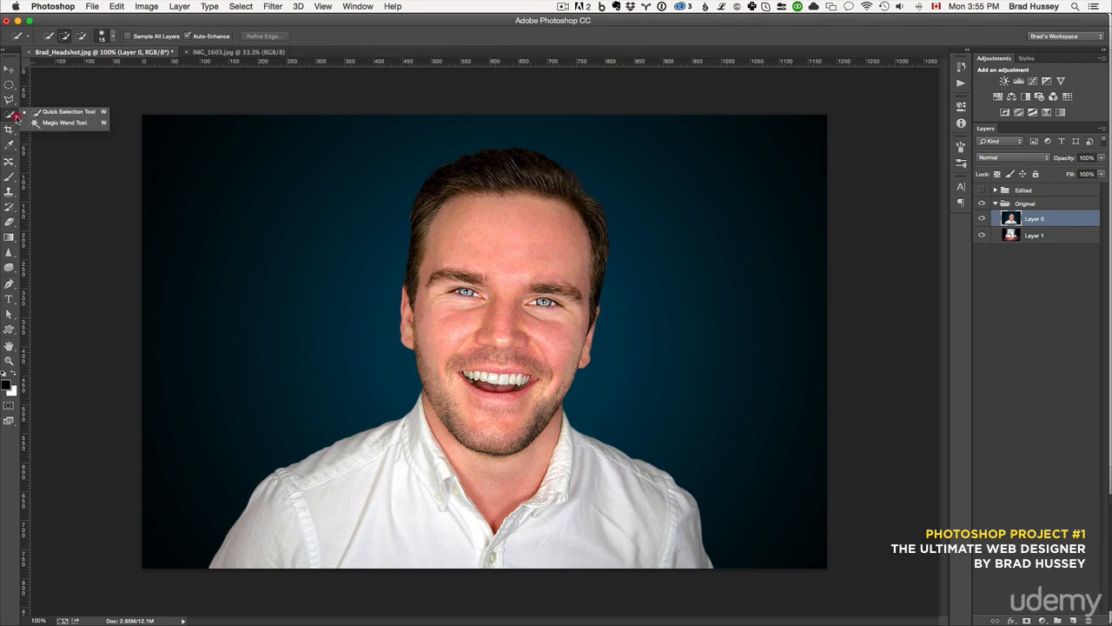
pyautogui.click(48, 111)
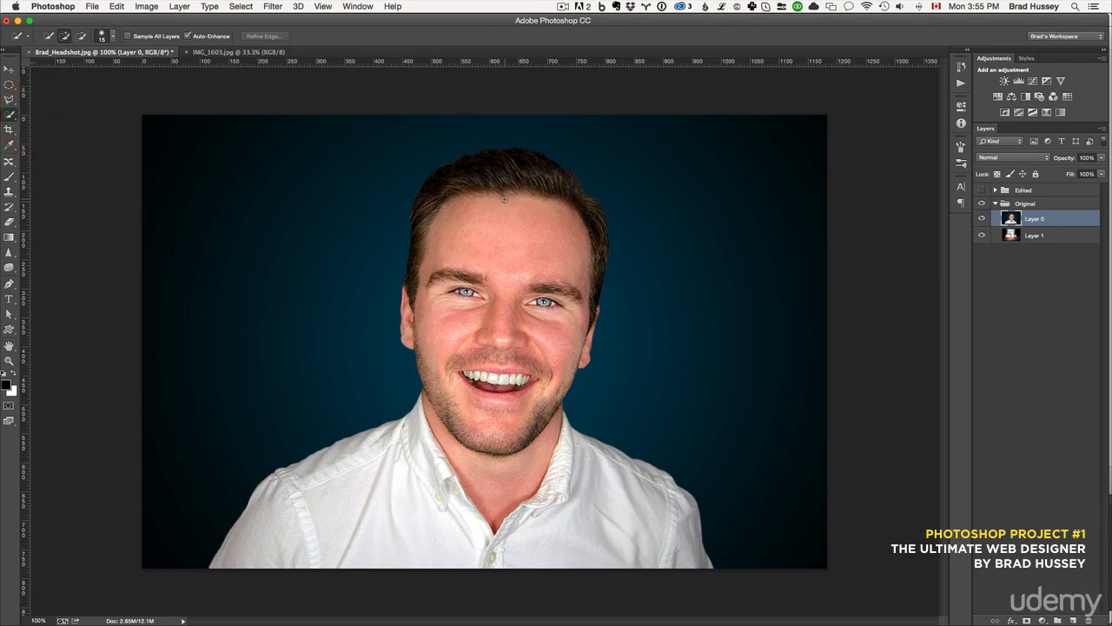
pyautogui.press(']')
pyautogui.press(']')
pyautogui.press(']')
pyautogui.press(']')
pyautogui.press(']')
pyautogui.press(']')
pyautogui.press(']')
pyautogui.moveTo(529, 218)
pyautogui.mouseDown()
pyautogui.moveTo(494, 188)
pyautogui.moveTo(486, 198)
pyautogui.moveTo(492, 383)
pyautogui.moveTo(443, 463)
pyautogui.moveTo(272, 526)
pyautogui.moveTo(624, 535)
pyautogui.moveTo(530, 505)
pyautogui.mouseUp()
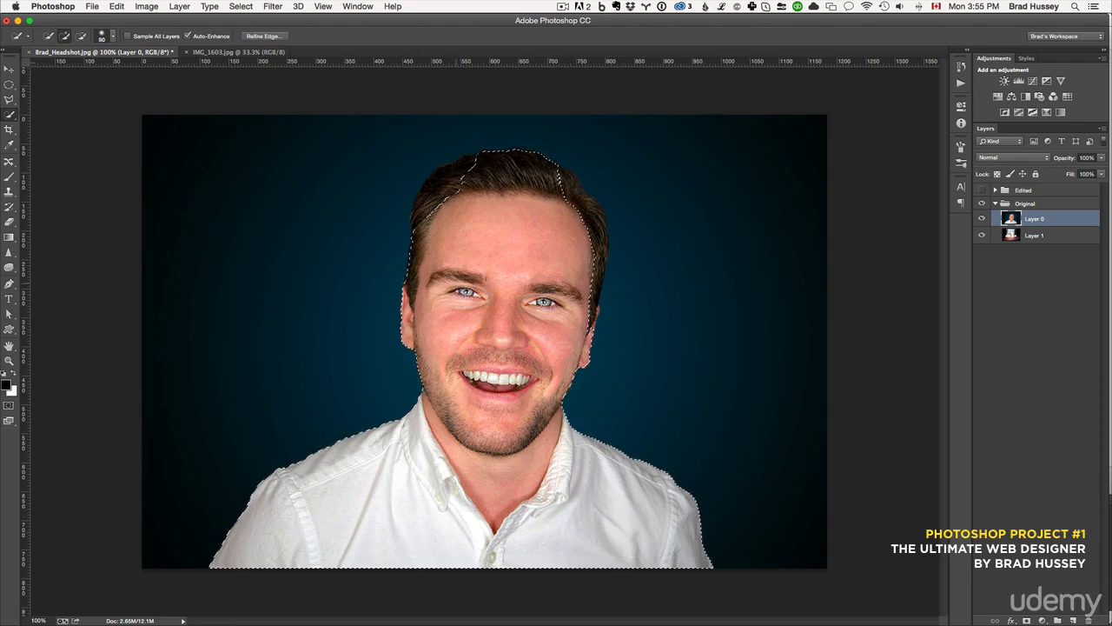
pyautogui.moveTo(435, 256)
pyautogui.mouseDown()
pyautogui.moveTo(468, 198)
pyautogui.moveTo(557, 217)
pyautogui.mouseUp()
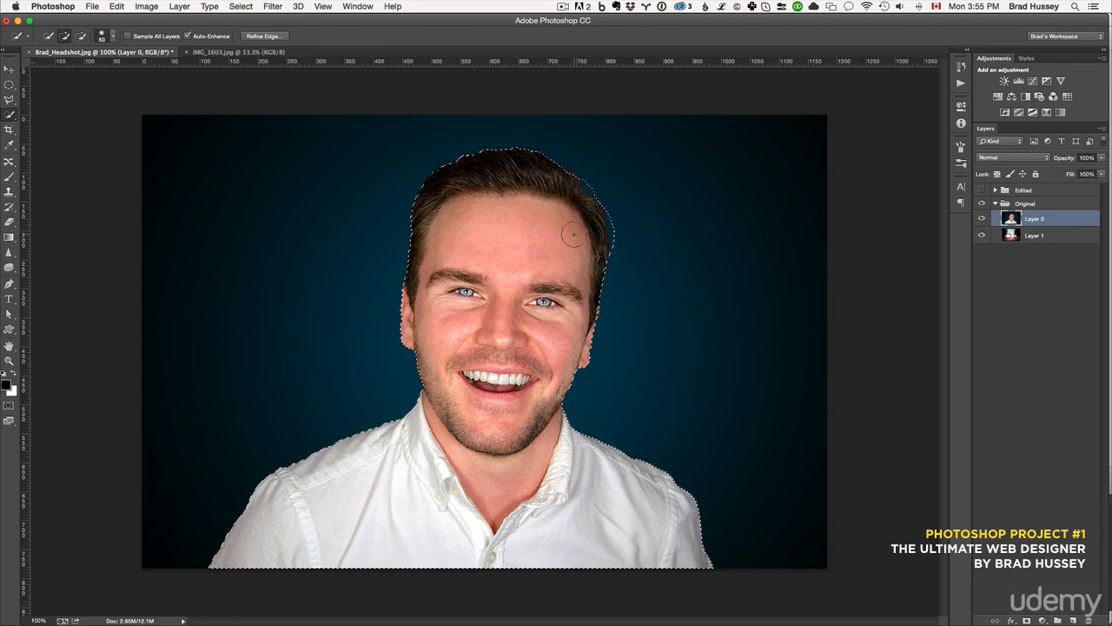
# Subtract the background spill beside the man's hair from the selection with a 45 px brush and tidy the hair edge
pyautogui.press('[')
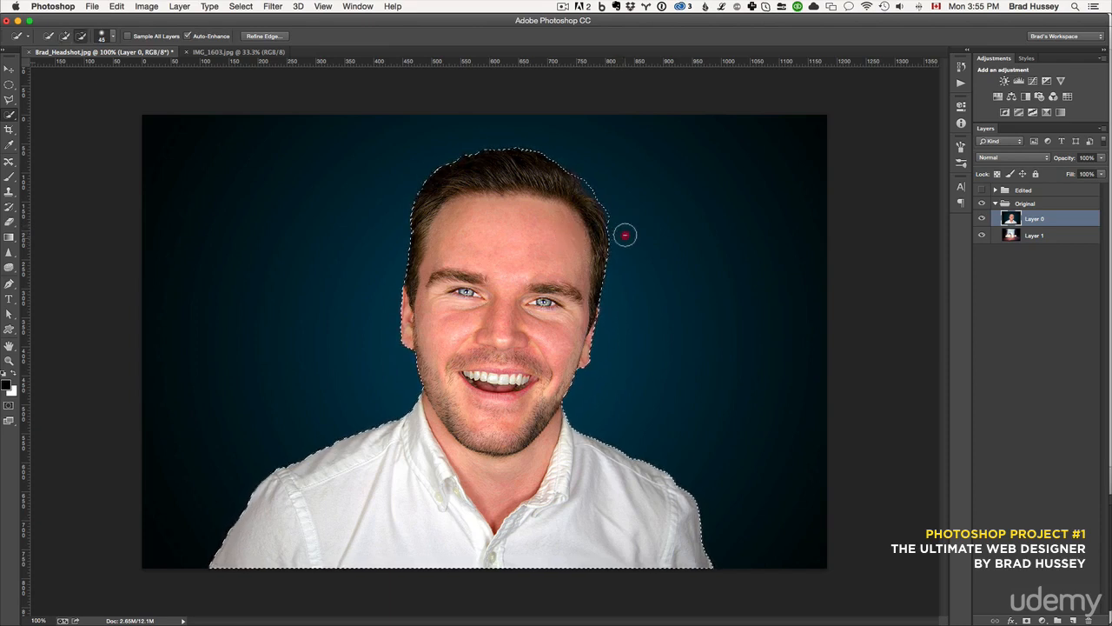
pyautogui.moveTo(625, 204)
pyautogui.mouseDown()
pyautogui.moveTo(608, 173)
pyautogui.moveTo(600, 182)
pyautogui.mouseUp()
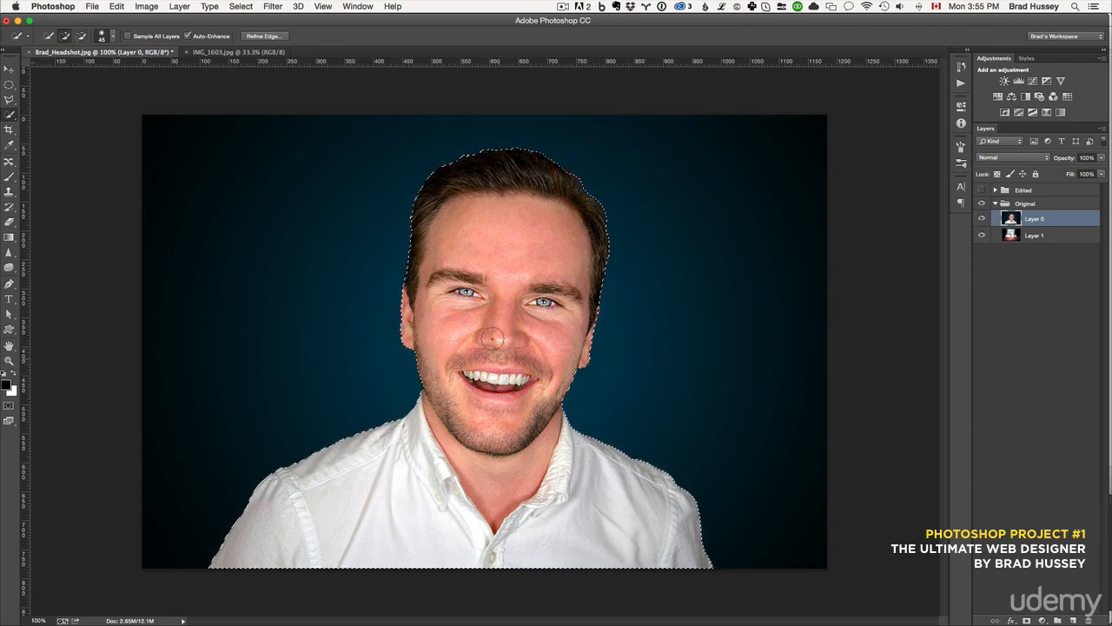
pyautogui.click(466, 177)
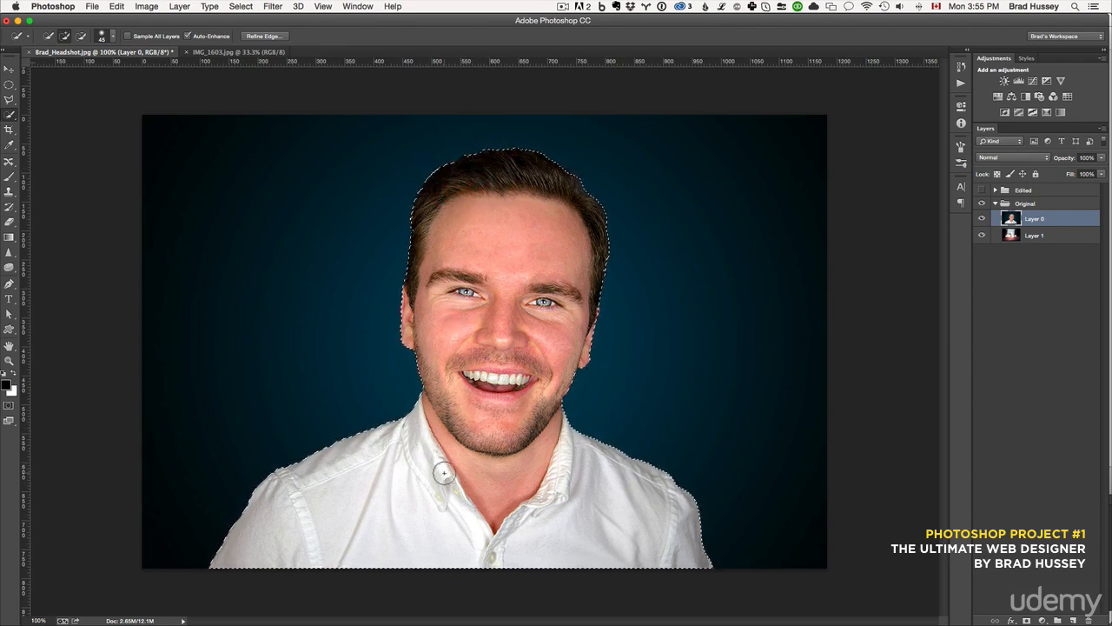
# Invert the selection to delete the blue background around the man, and deselect
pyautogui.click(241, 6)
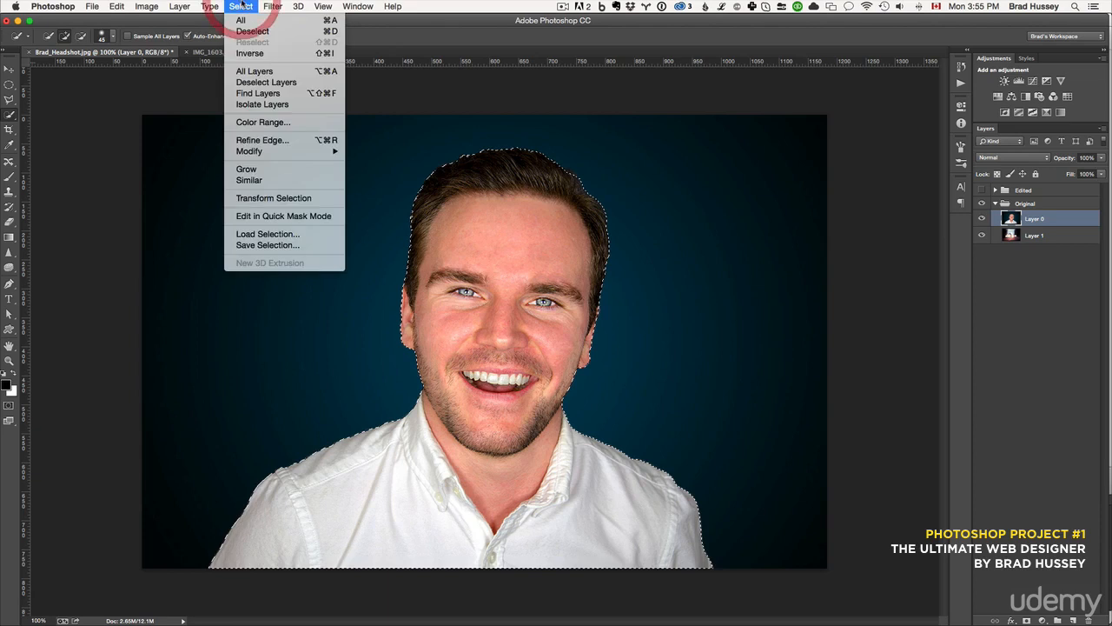
pyautogui.click(258, 56)
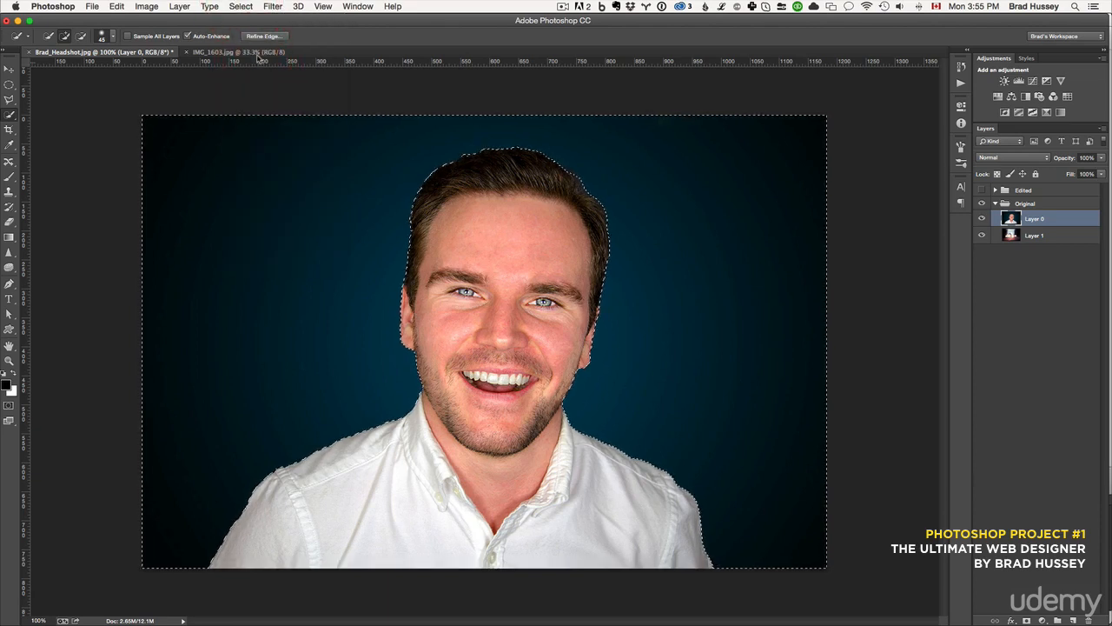
pyautogui.press('Delete')
pyautogui.press('super+d')
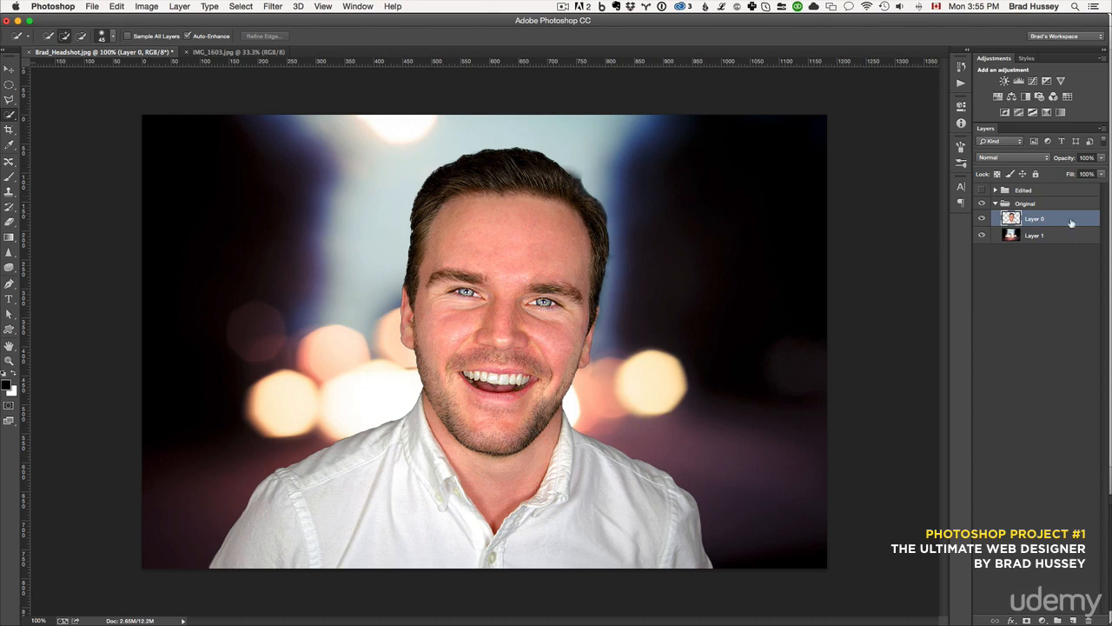
pyautogui.press('super+t')
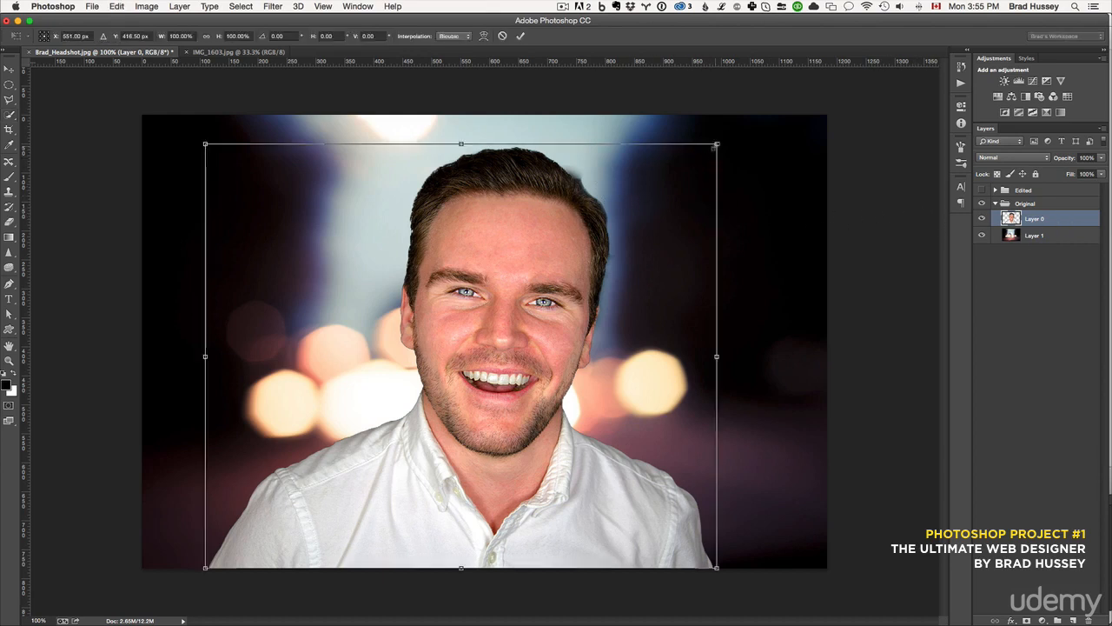
pyautogui.click(161, 5)
pyautogui.click(150, 4)
pyautogui.press('Escape')
# Free Transform the man's cutout proportionally to about 74% and place it in the lower-left corner of the canvas
pyautogui.click(151, 4)
pyautogui.moveTo(117, 6)
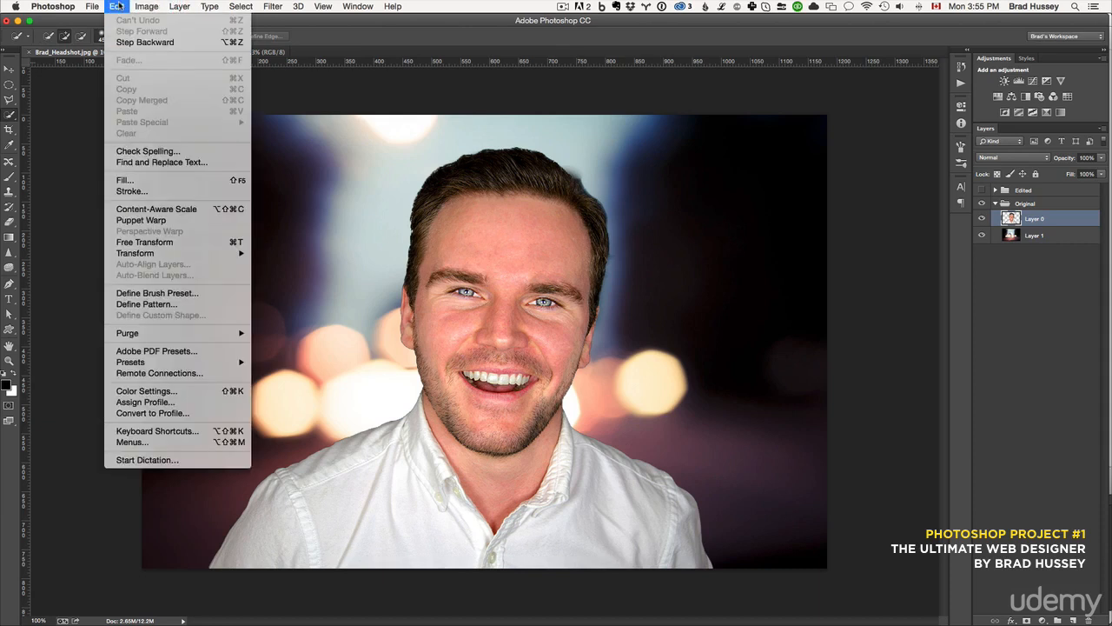
pyautogui.click(179, 241)
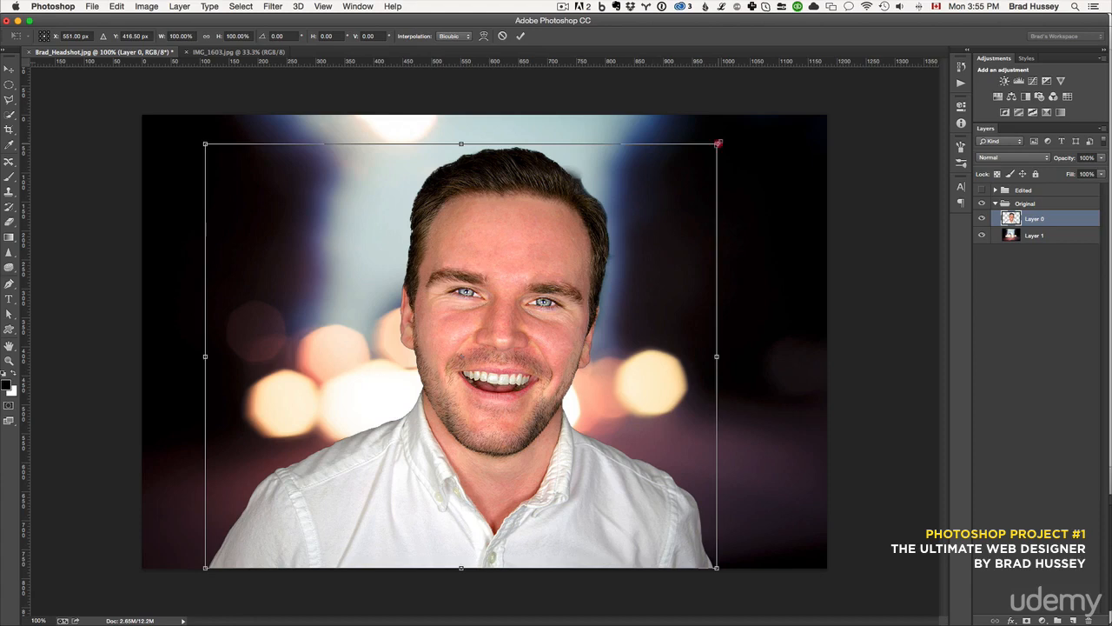
pyautogui.moveTo(718, 143); pyautogui.dragTo(655, 403)
pyautogui.hotkey('ctrl', 'z')
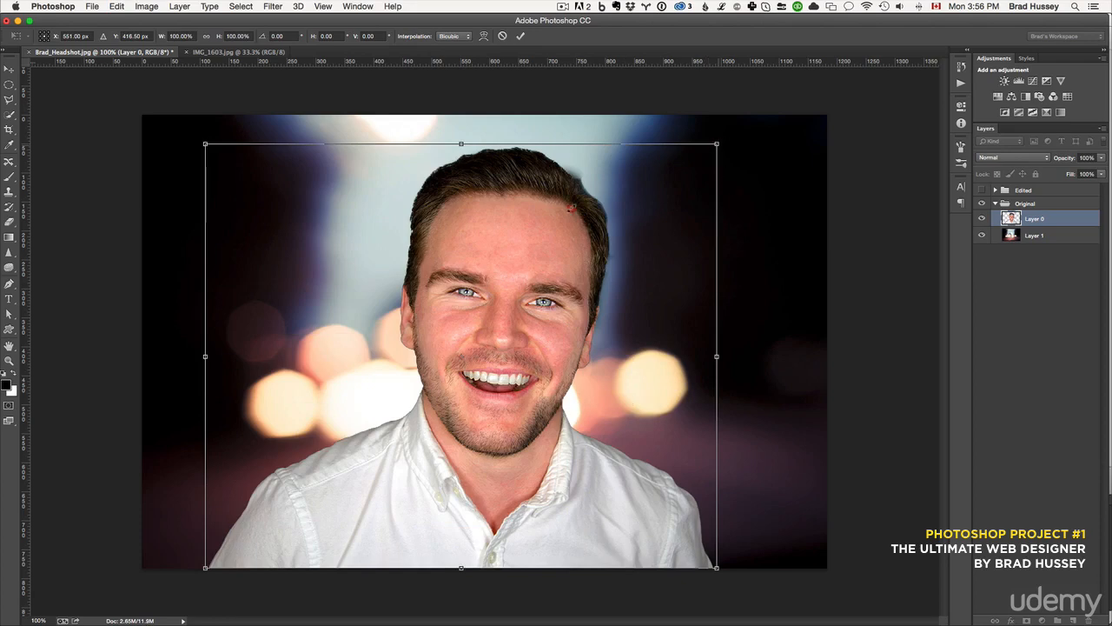
pyautogui.moveTo(716, 143); pyautogui.dragTo(565, 233)
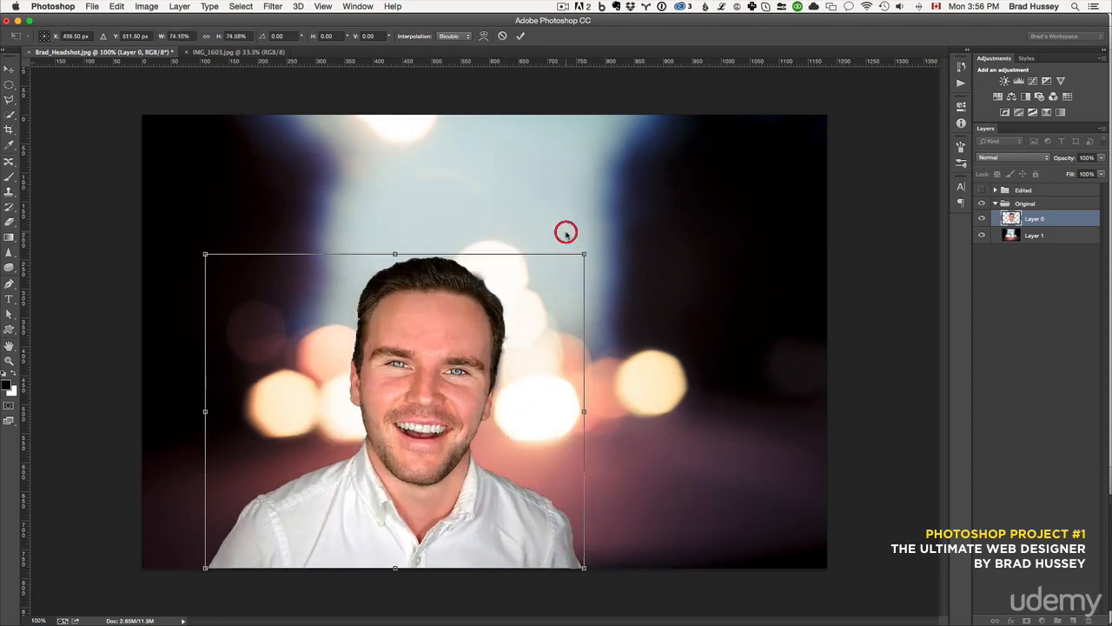
pyautogui.moveTo(455, 396); pyautogui.dragTo(393, 401)
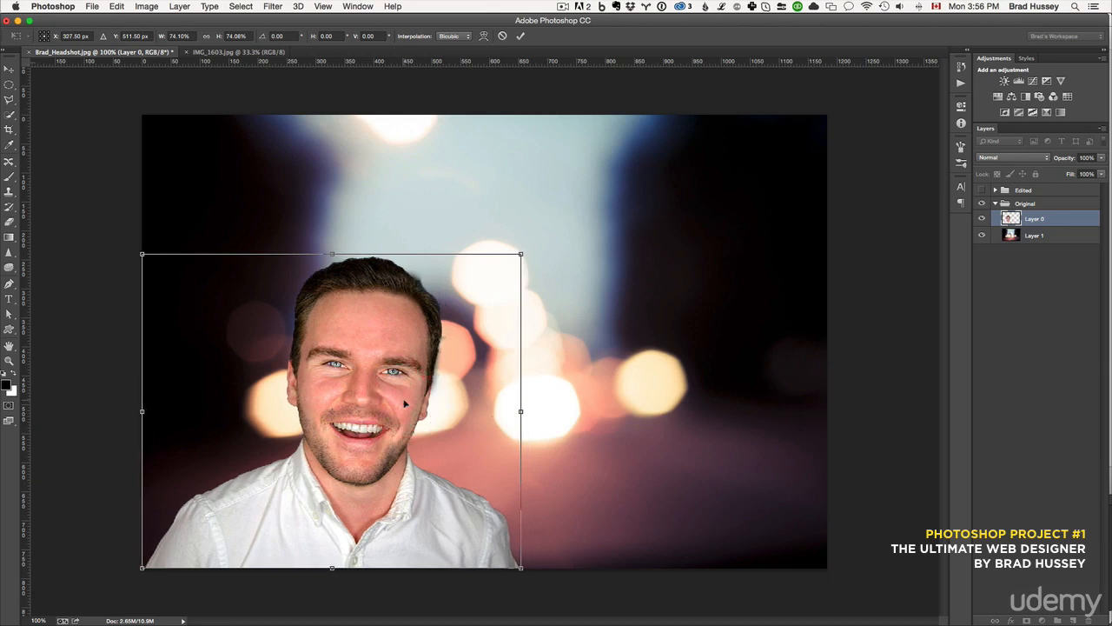
pyautogui.click(522, 36)
pyautogui.press('w')
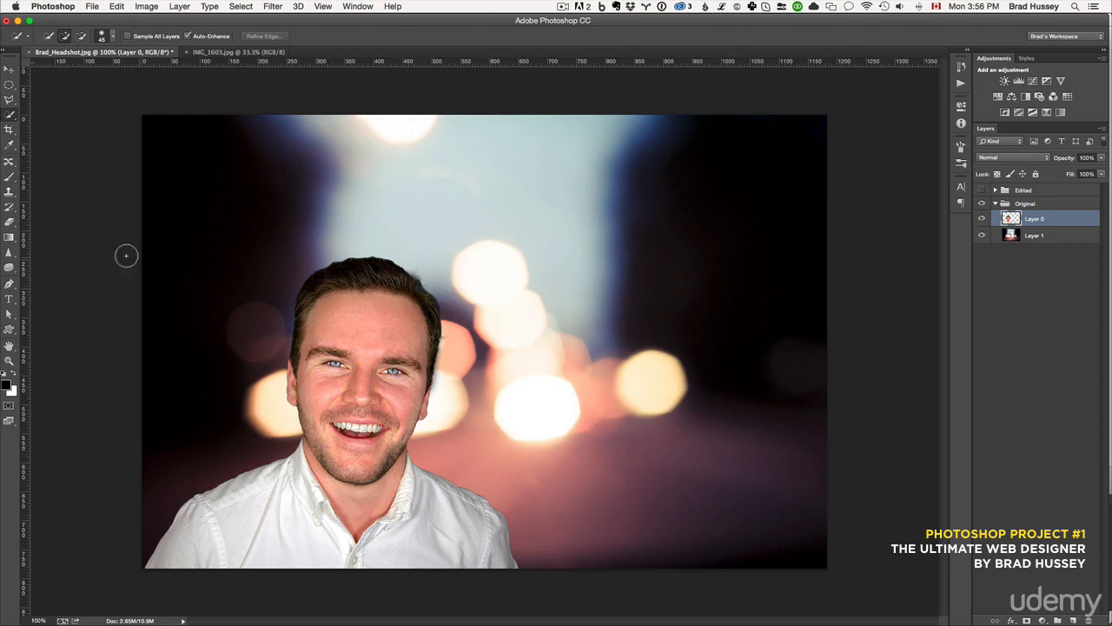
# Try erasing stray edges beside the man's hair and face with the 60 px Eraser, and undo the stroke
pyautogui.click(9, 222)
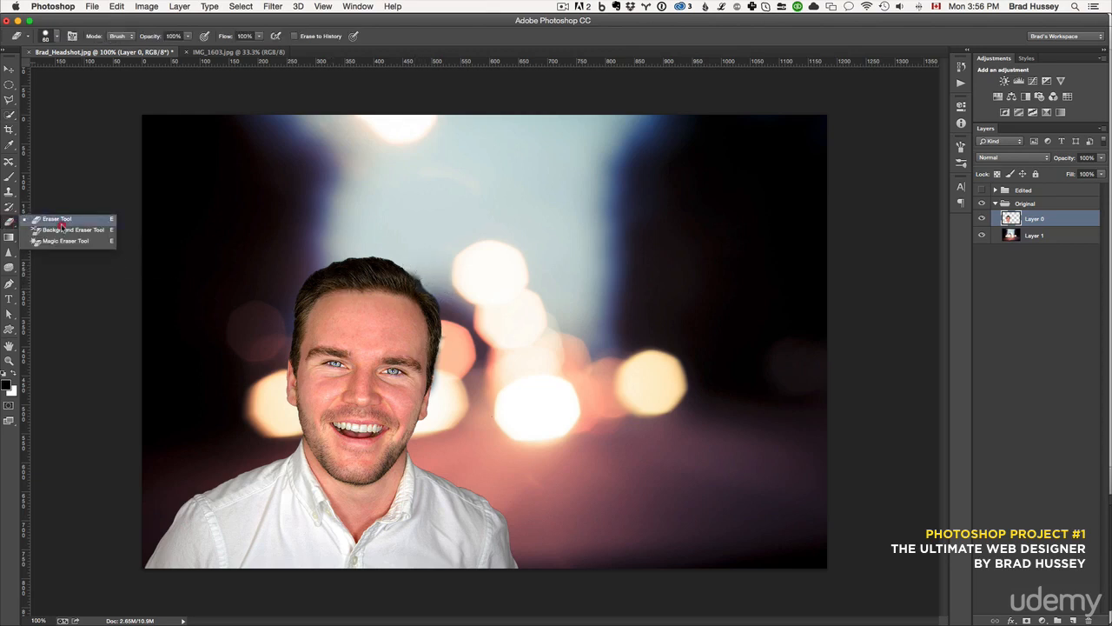
pyautogui.click(52, 222)
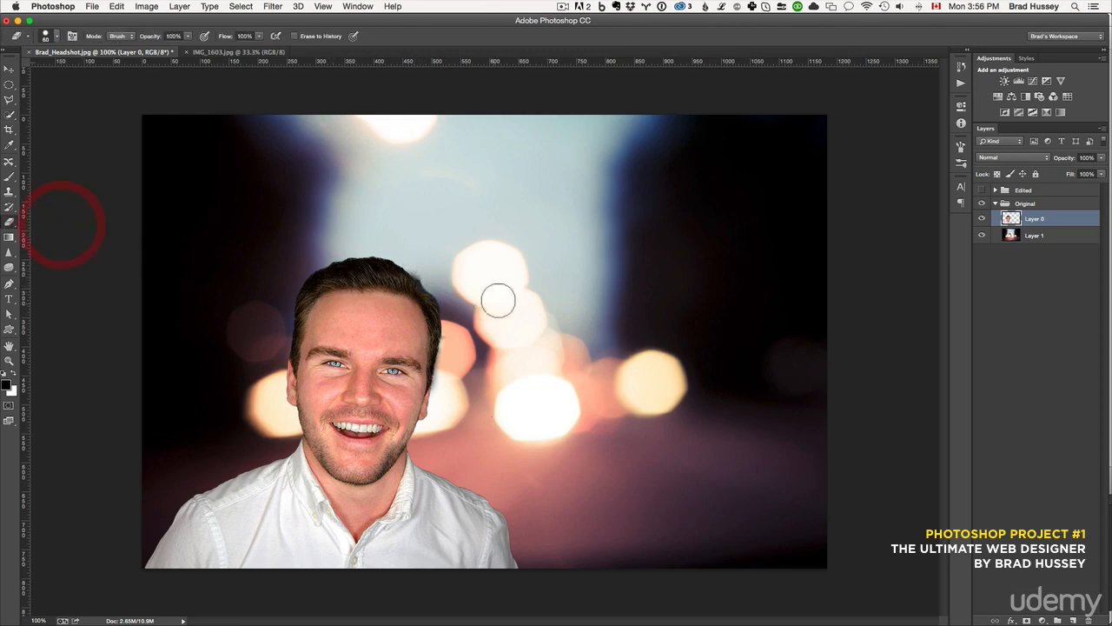
pyautogui.click(418, 260)
pyautogui.click(459, 343)
pyautogui.moveTo(458, 343)
pyautogui.mouseDown()
pyautogui.moveTo(457, 360)
pyautogui.moveTo(467, 330)
pyautogui.moveTo(453, 378)
pyautogui.mouseUp()
pyautogui.press('super+z')
pyautogui.click(982, 220)
pyautogui.click(982, 220)
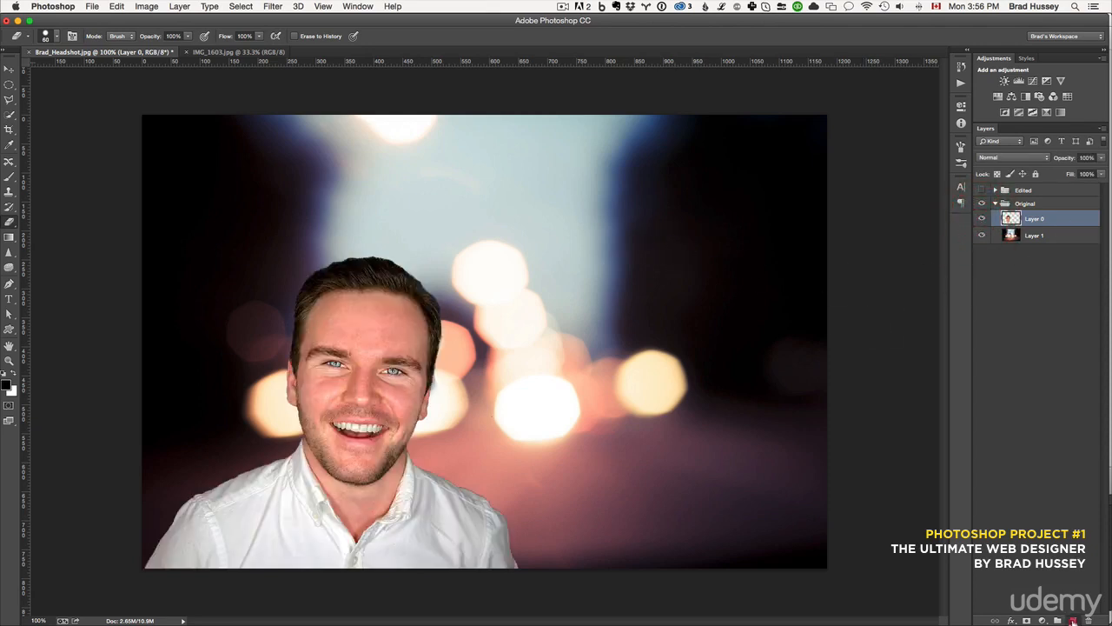
# Add a new layer above Layer 0 in the Original group and activate the Custom Shape tool
pyautogui.click(1074, 621)
pyautogui.click(9, 329)
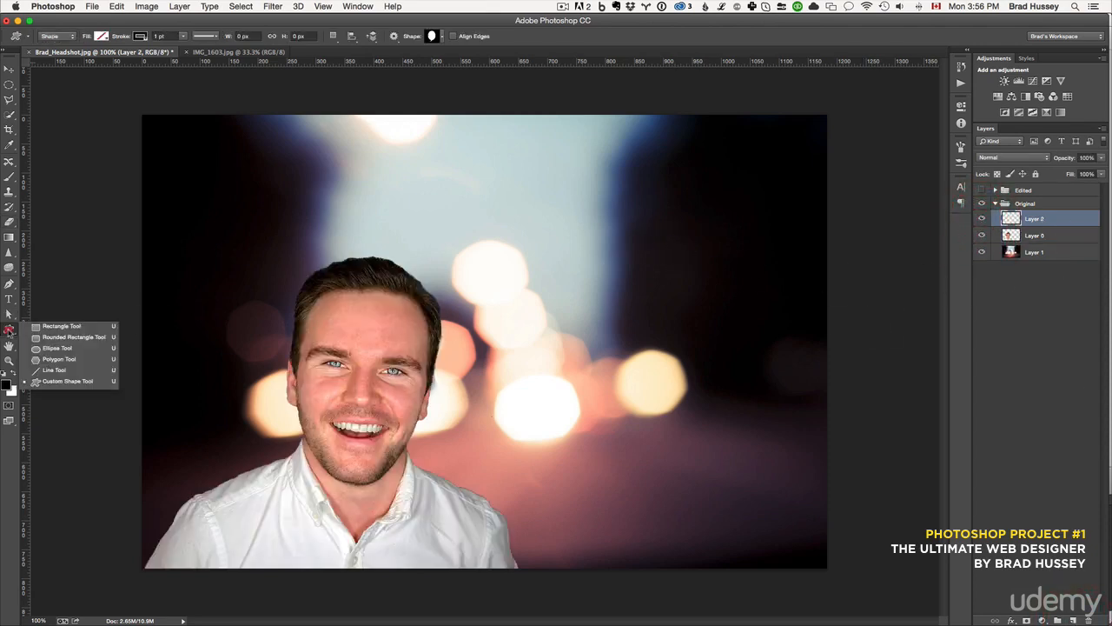
pyautogui.click(56, 381)
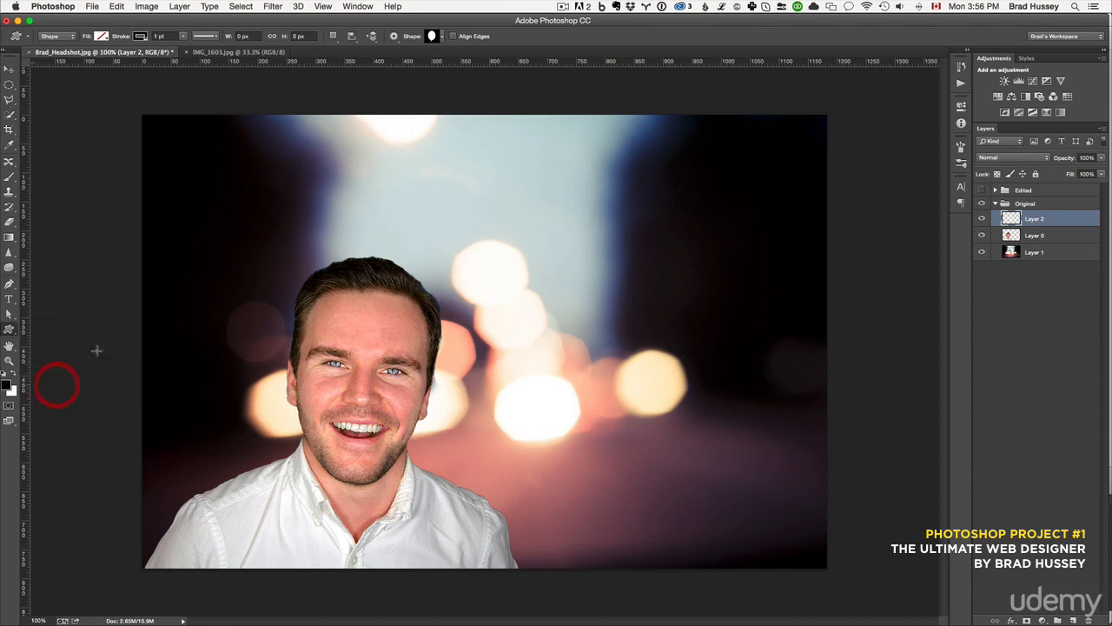
# Look through the custom shape presets for a speech bubble, cancelling the replacement with the All set
pyautogui.click(442, 38)
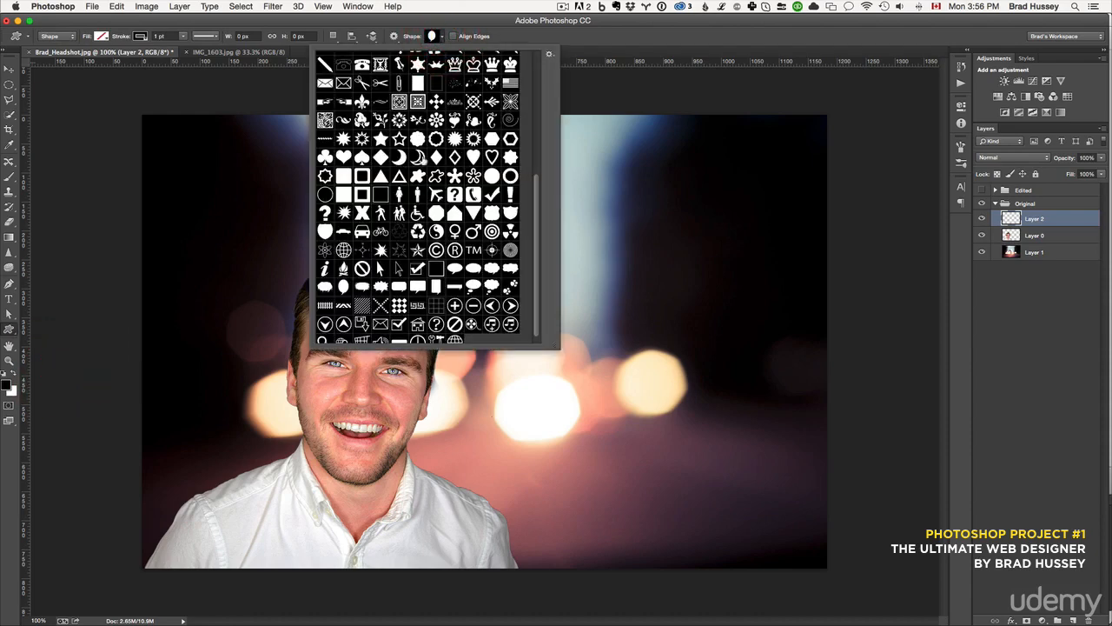
pyautogui.scroll(6, 420, 148)
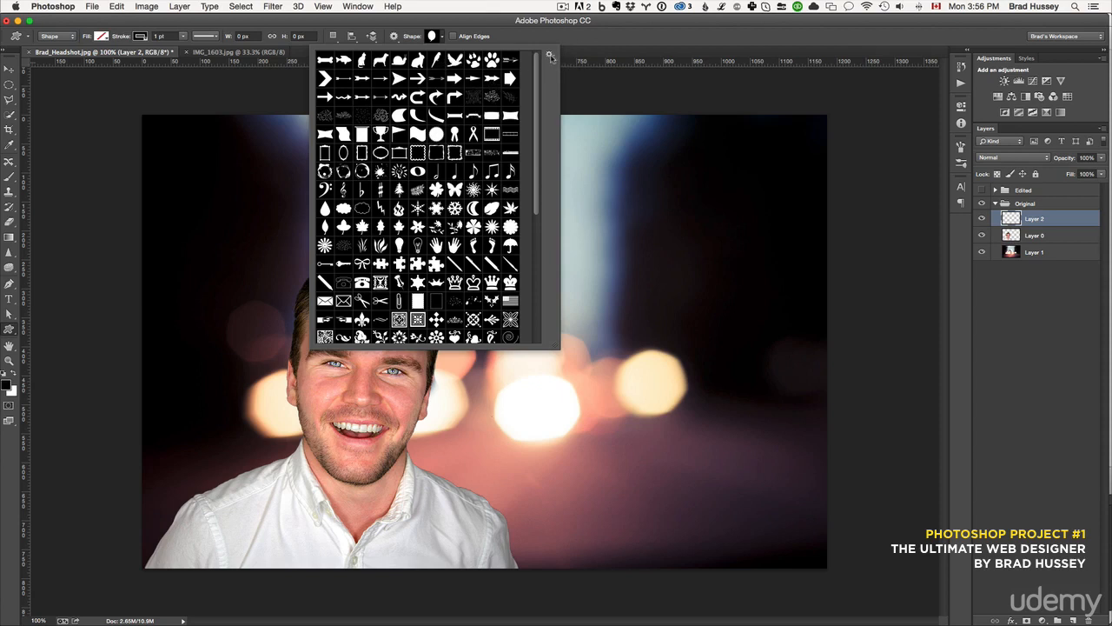
pyautogui.click(550, 55)
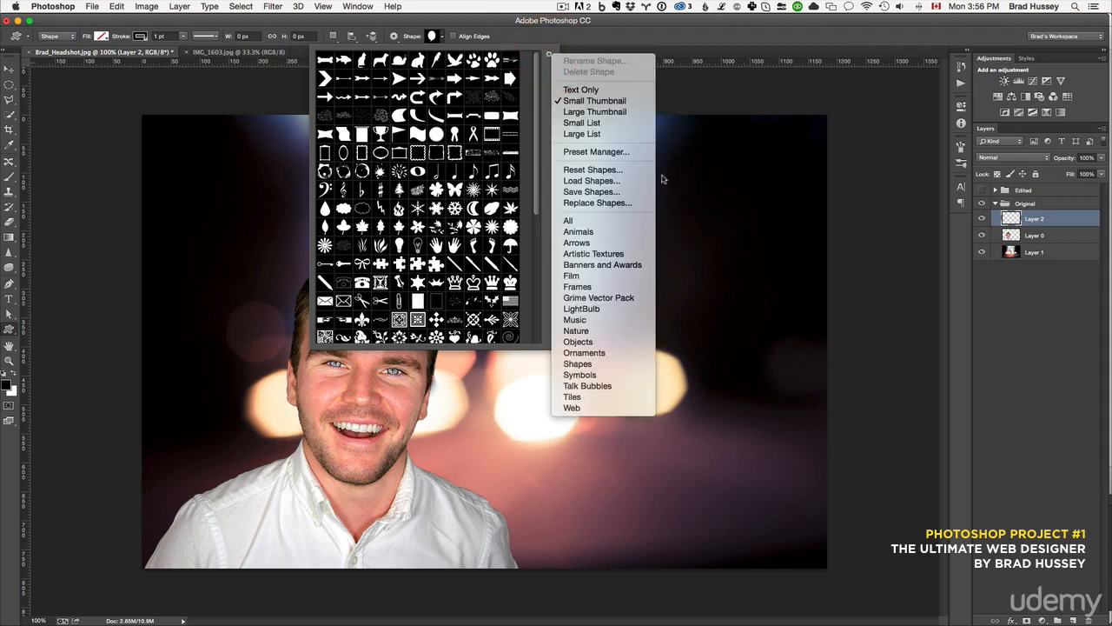
pyautogui.click(598, 224)
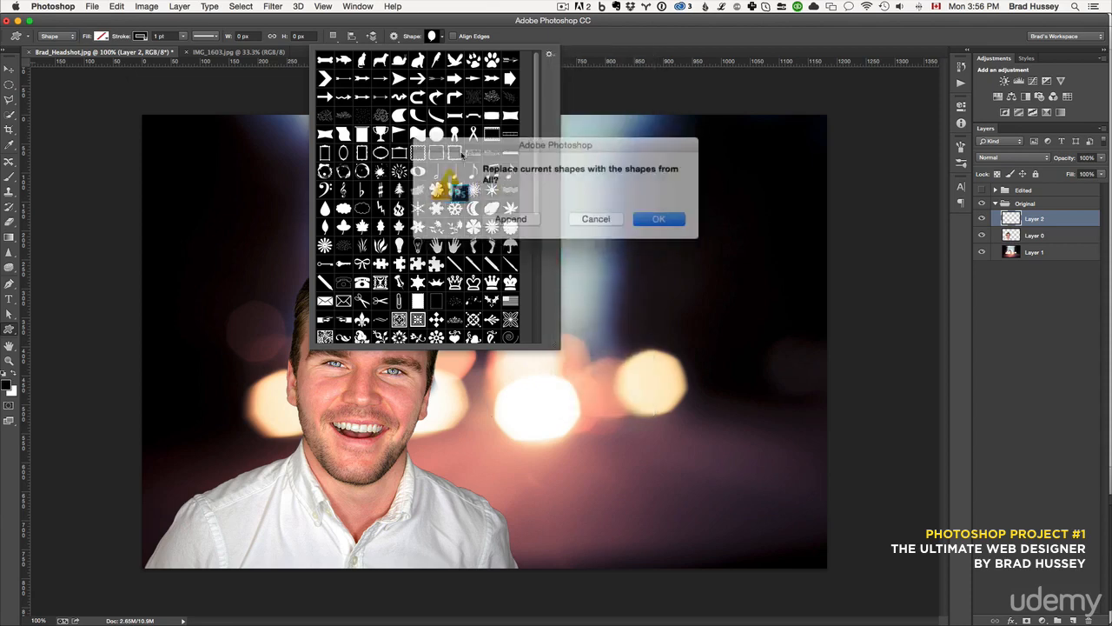
pyautogui.click(580, 216)
pyautogui.scroll(-1, 429, 156)
pyautogui.scroll(-10, 430, 159)
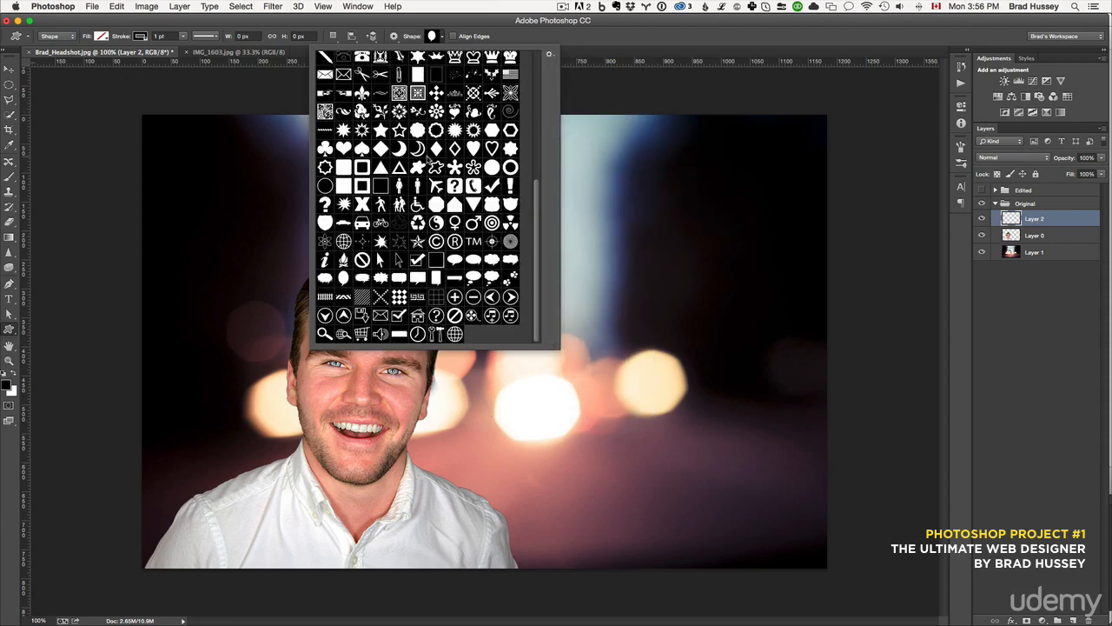
pyautogui.scroll(-2, 400, 217)
pyautogui.click(442, 38)
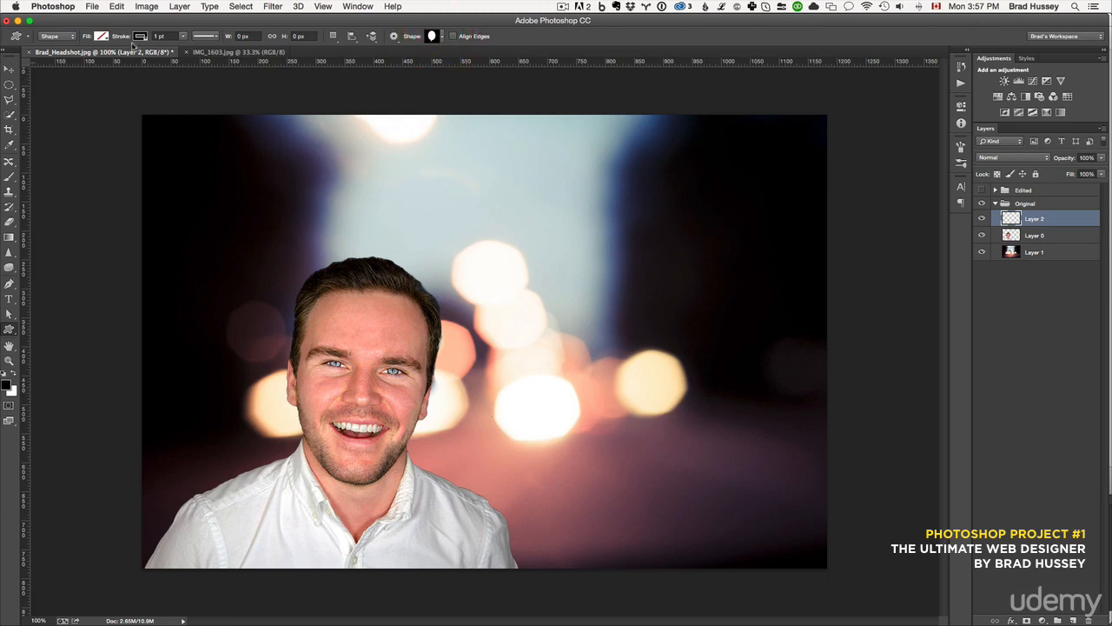
# Set the custom shape's fill to white and its stroke to none
pyautogui.click(102, 37)
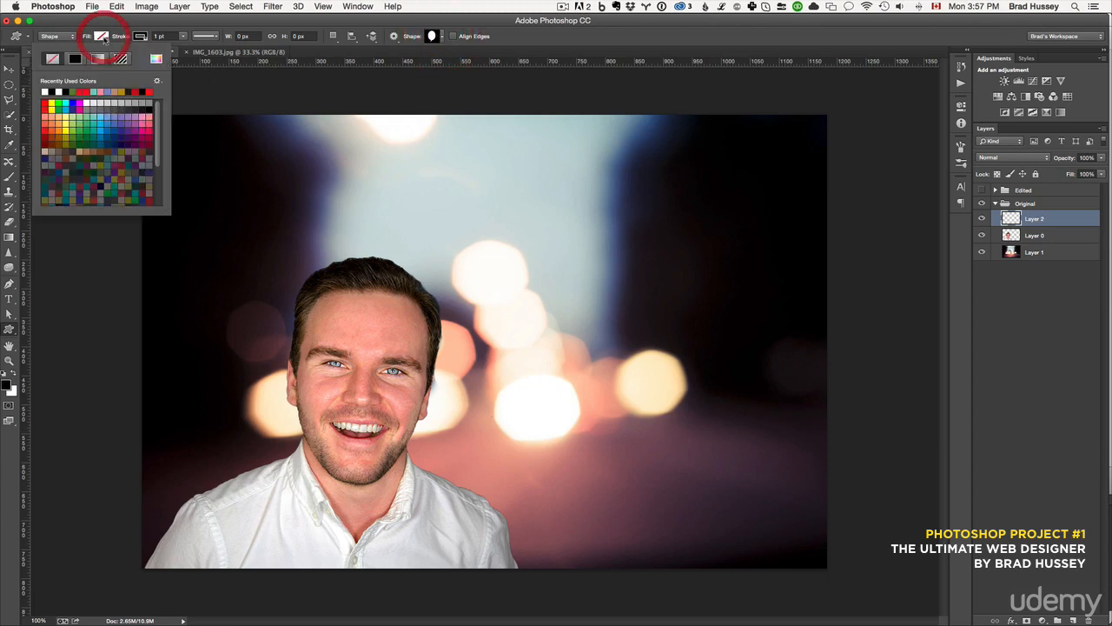
pyautogui.click(157, 59)
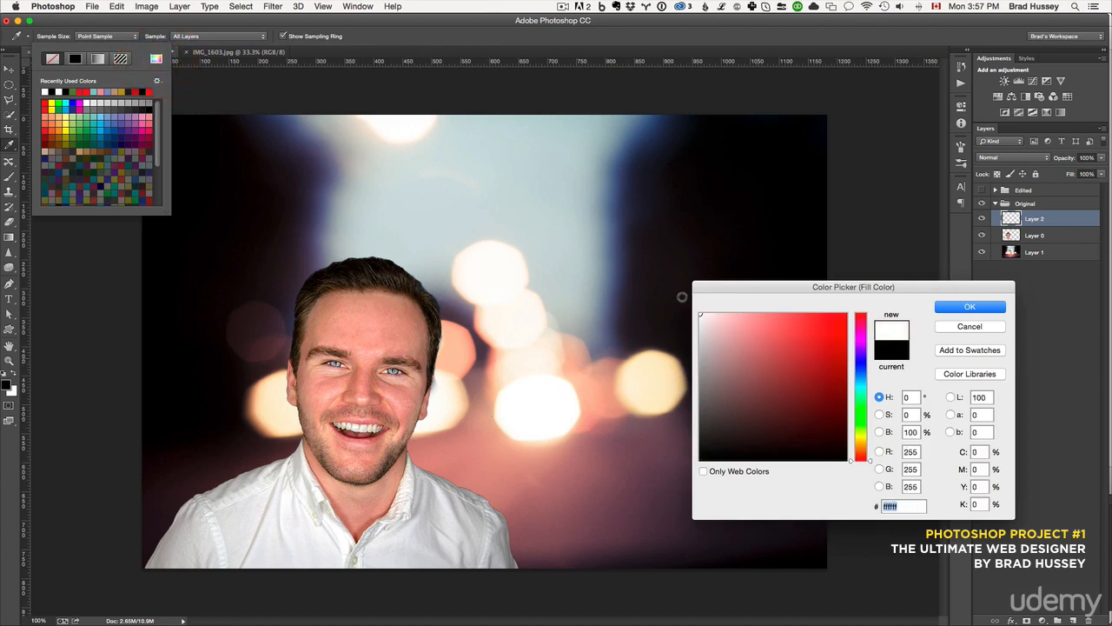
pyautogui.click(954, 309)
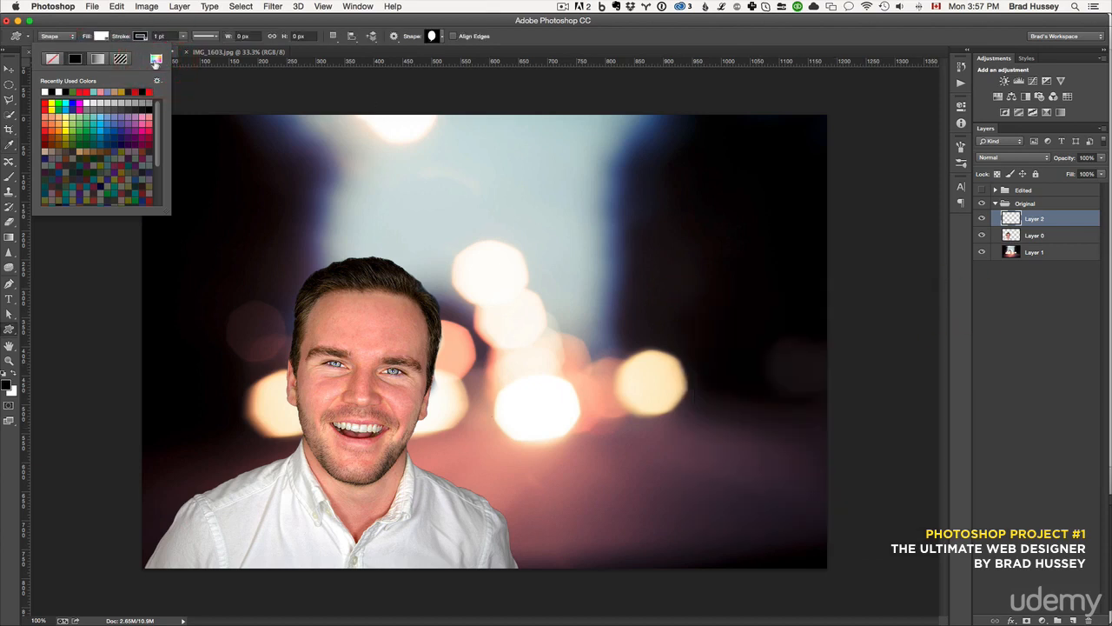
pyautogui.click(156, 59)
pyautogui.click(961, 306)
pyautogui.click(83, 103)
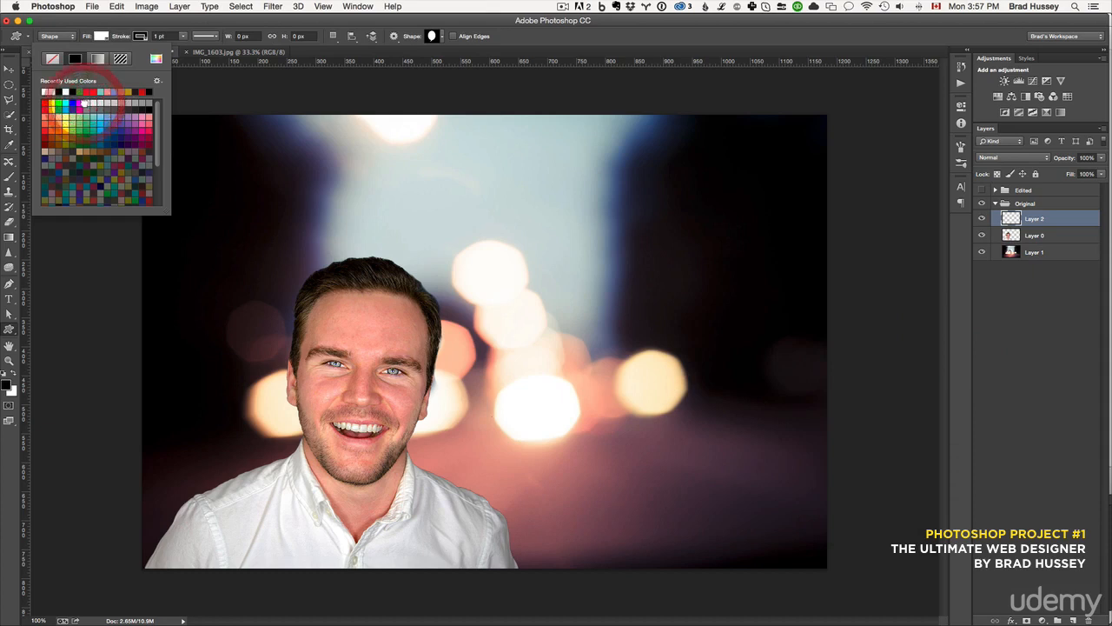
pyautogui.click(141, 37)
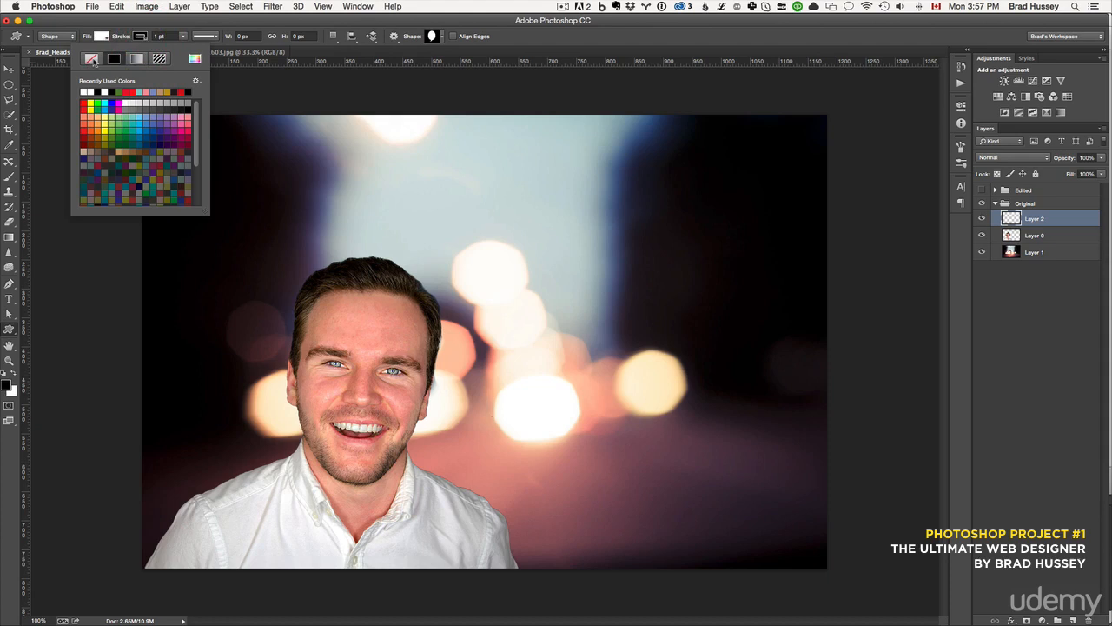
pyautogui.click(92, 59)
pyautogui.click(156, 25)
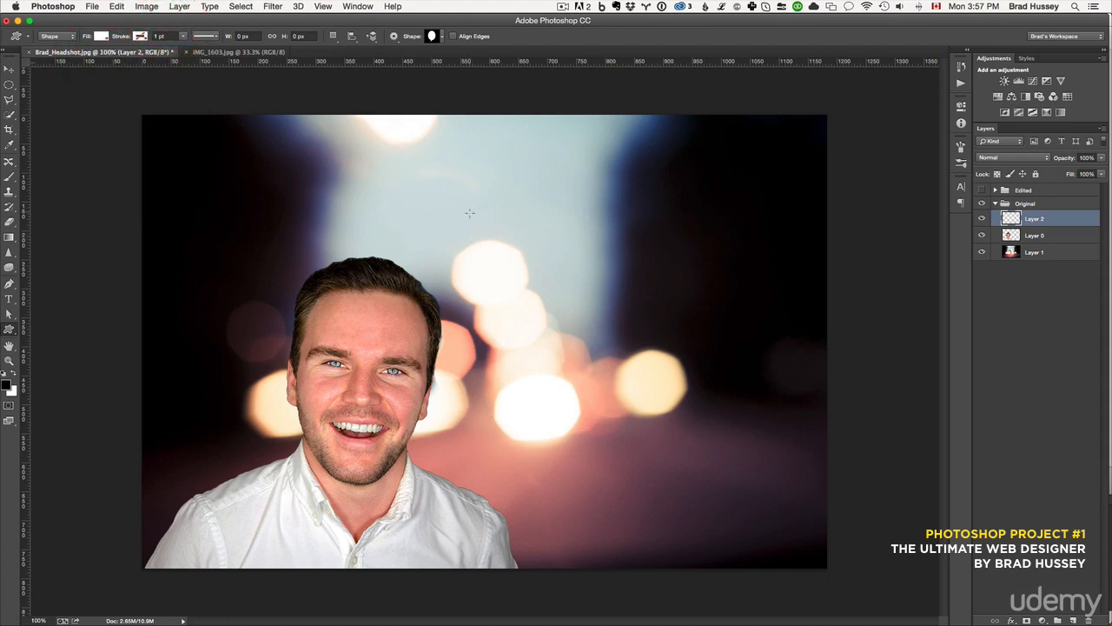
# Draw a speech bubble about 466 by 321 px beside the man and move it up closer to his head
pyautogui.moveTo(478, 228); pyautogui.dragTo(749, 415)
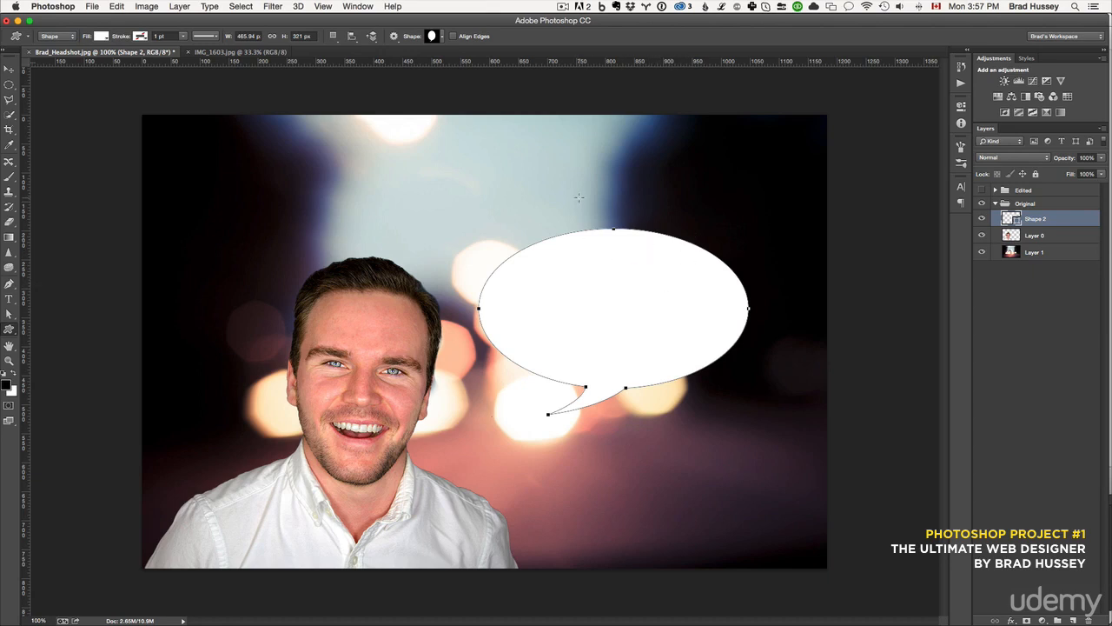
pyautogui.press('Return')
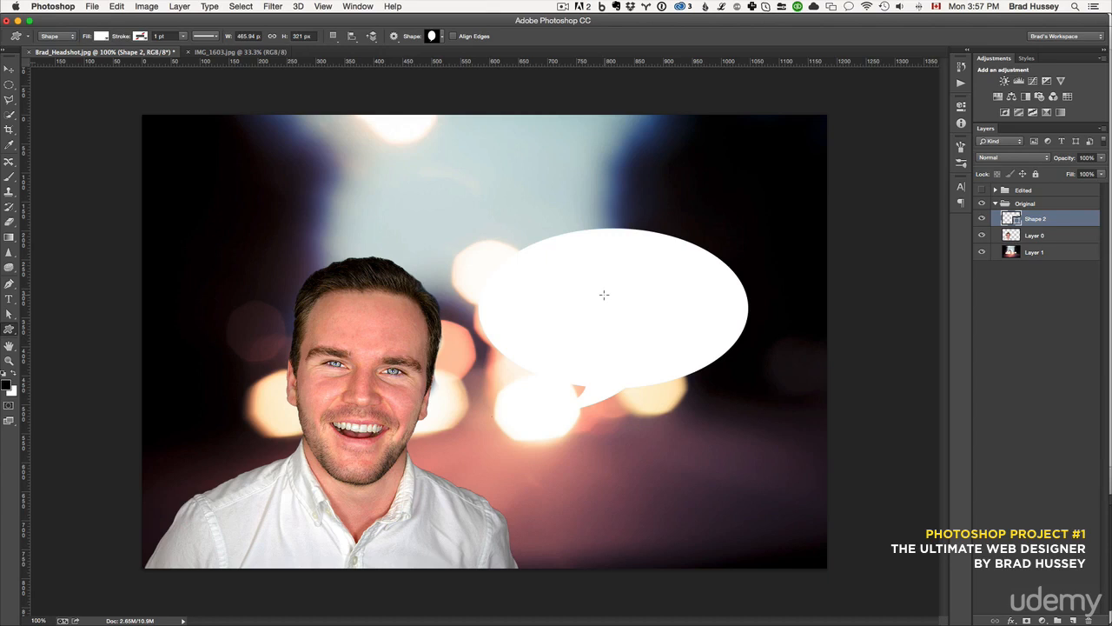
pyautogui.click(8, 69)
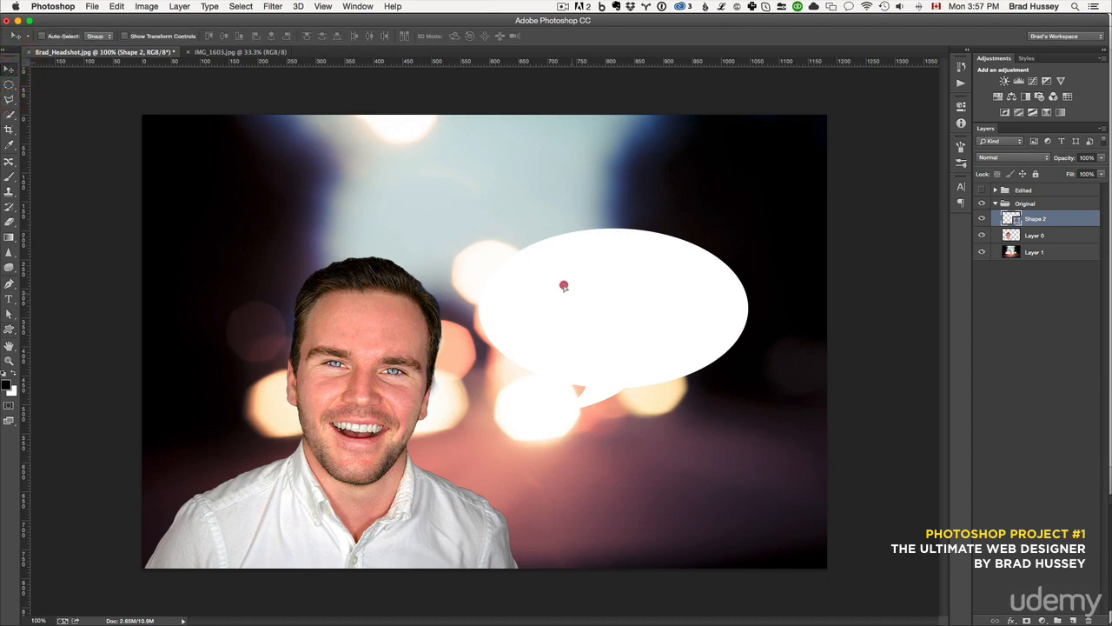
pyautogui.moveTo(566, 281); pyautogui.dragTo(523, 249)
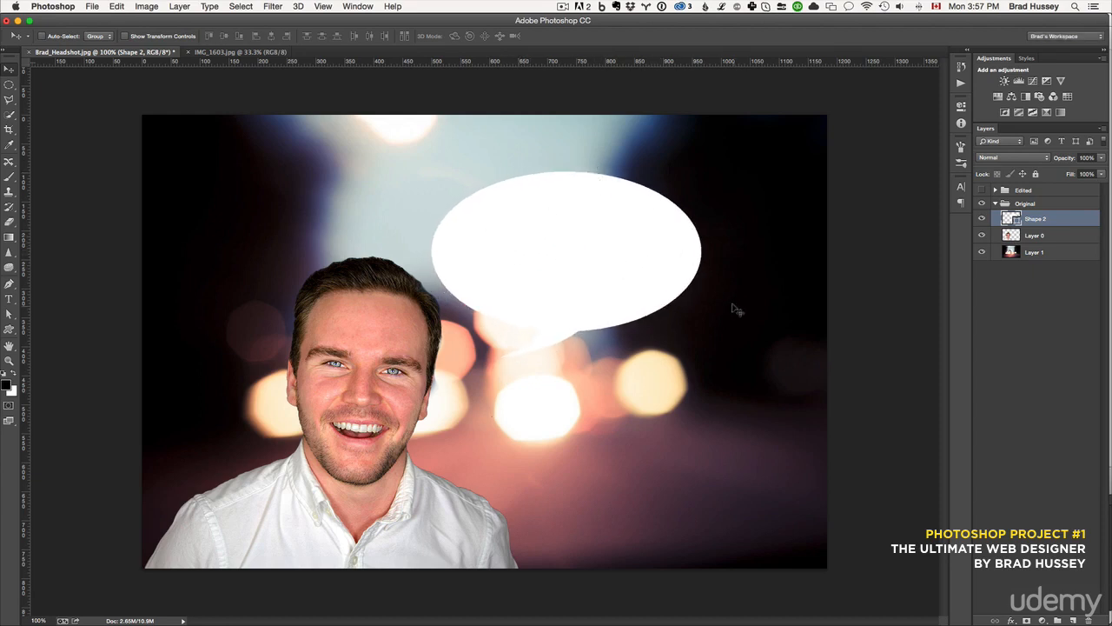
# Free Transform the speech bubble to about 121% width and 115% height, extending it up and away from the man
pyautogui.press('super+t')
pyautogui.moveTo(703, 171); pyautogui.dragTo(758, 141)
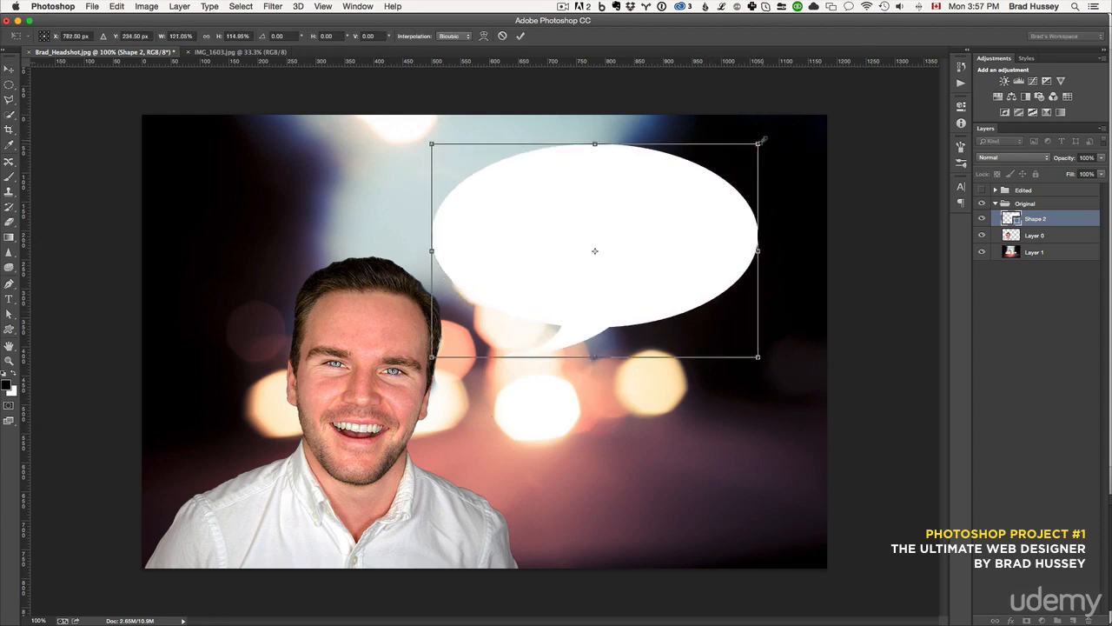
pyautogui.press('Return')
# Rasterize the speech bubble shape and move it slightly down and closer to the man
pyautogui.press('b')
pyautogui.click(651, 241)
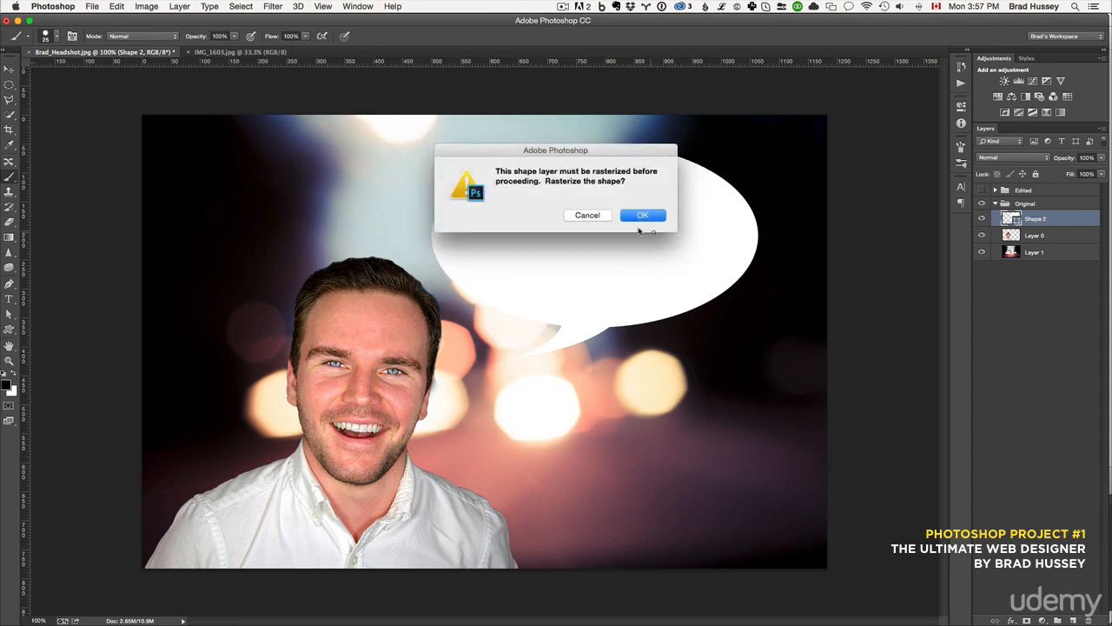
pyautogui.click(641, 216)
pyautogui.press('v')
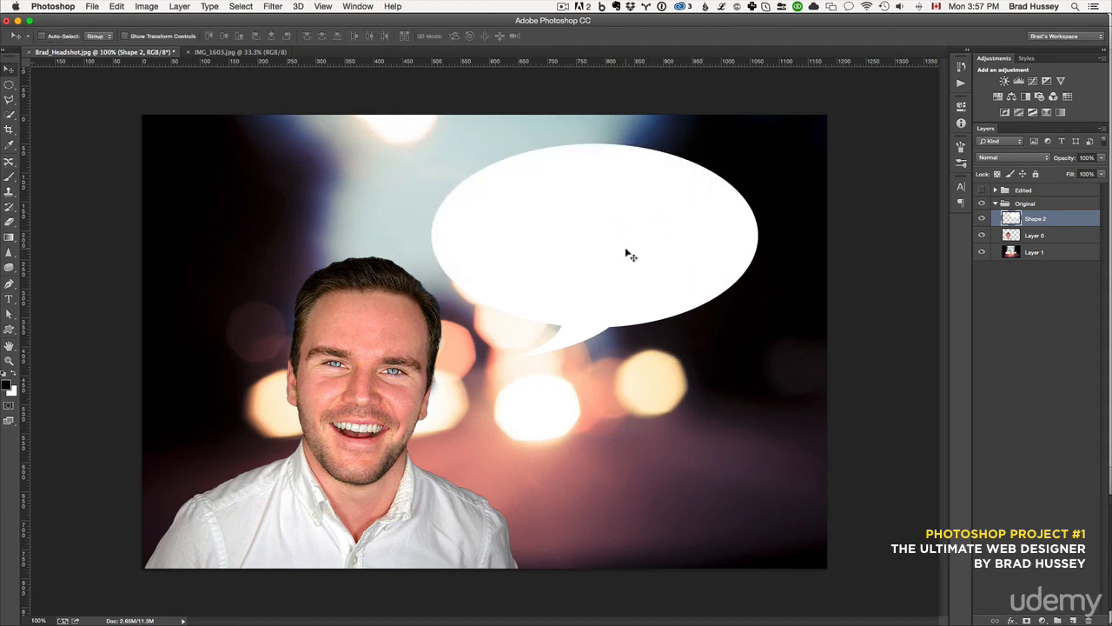
pyautogui.moveTo(489, 221); pyautogui.dragTo(582, 247)
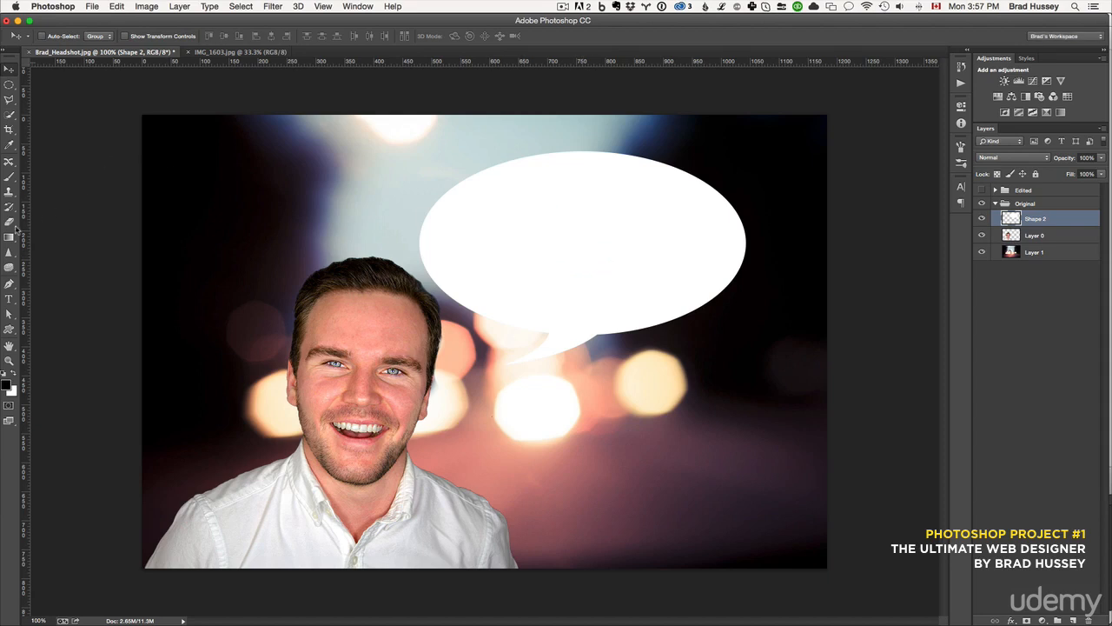
# Add a new layer with black 60 px Helvetica Bold text "Hi! I'm" plus the man's first name and a period, centred in the bubble
pyautogui.click(1074, 619)
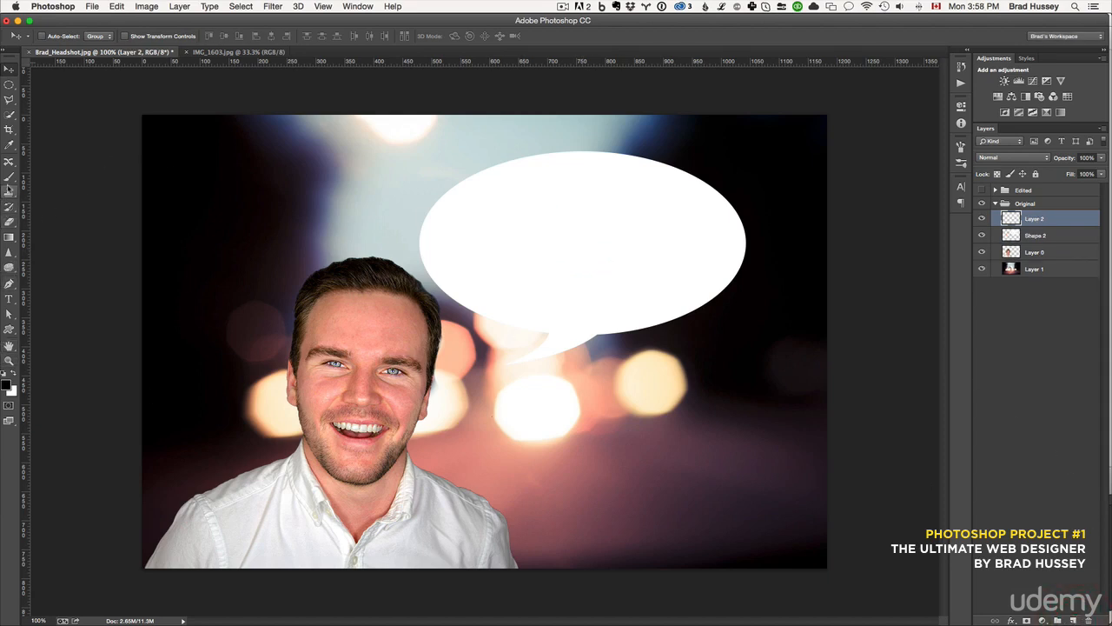
pyautogui.click(10, 301)
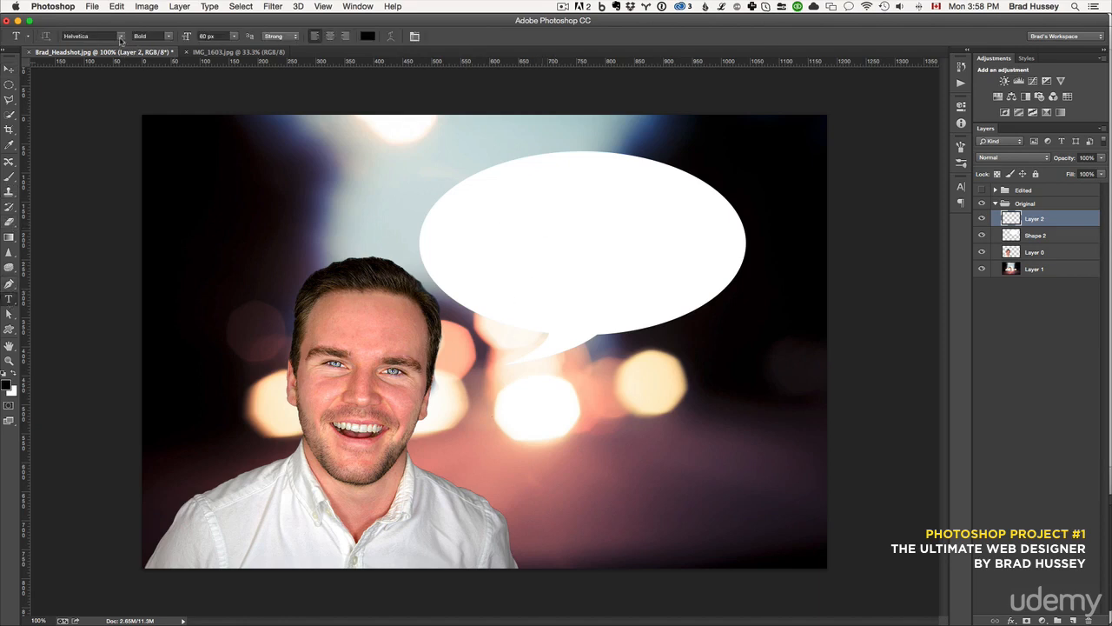
pyautogui.click(121, 36)
pyautogui.click(121, 37)
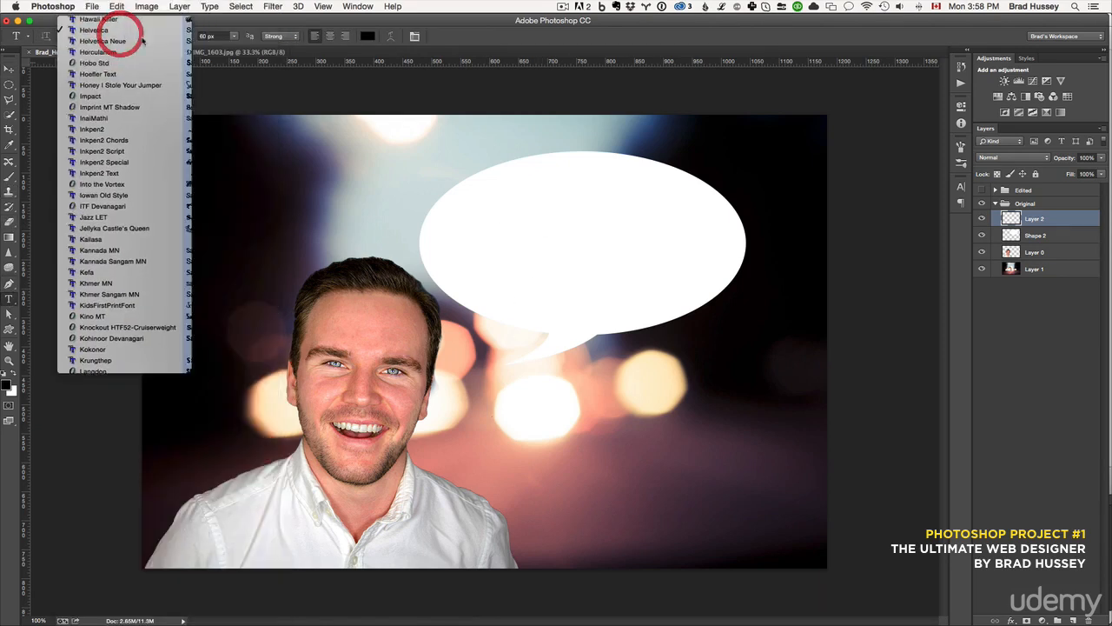
pyautogui.click(234, 35)
pyautogui.click(217, 149)
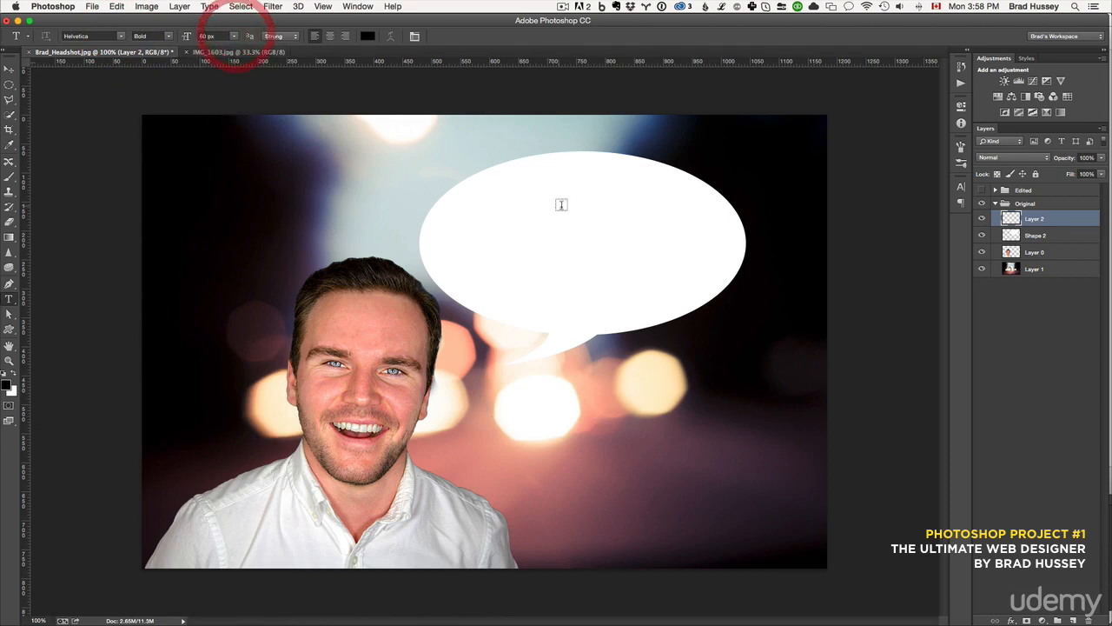
pyautogui.click(478, 228)
pyautogui.write("Hi! I'm")
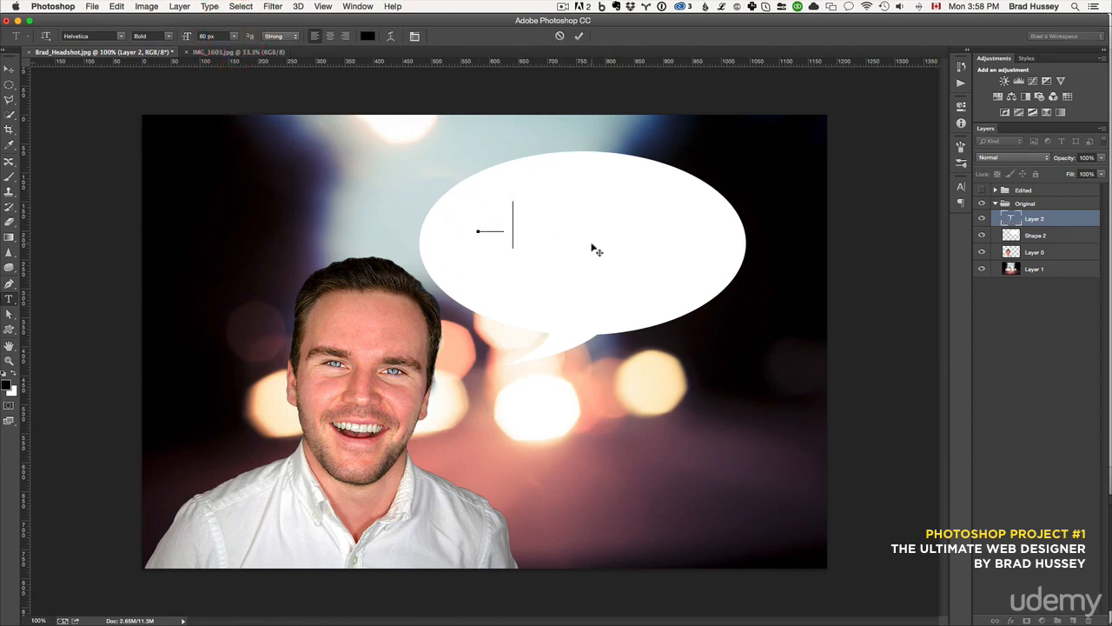
pyautogui.write(' Brad.')
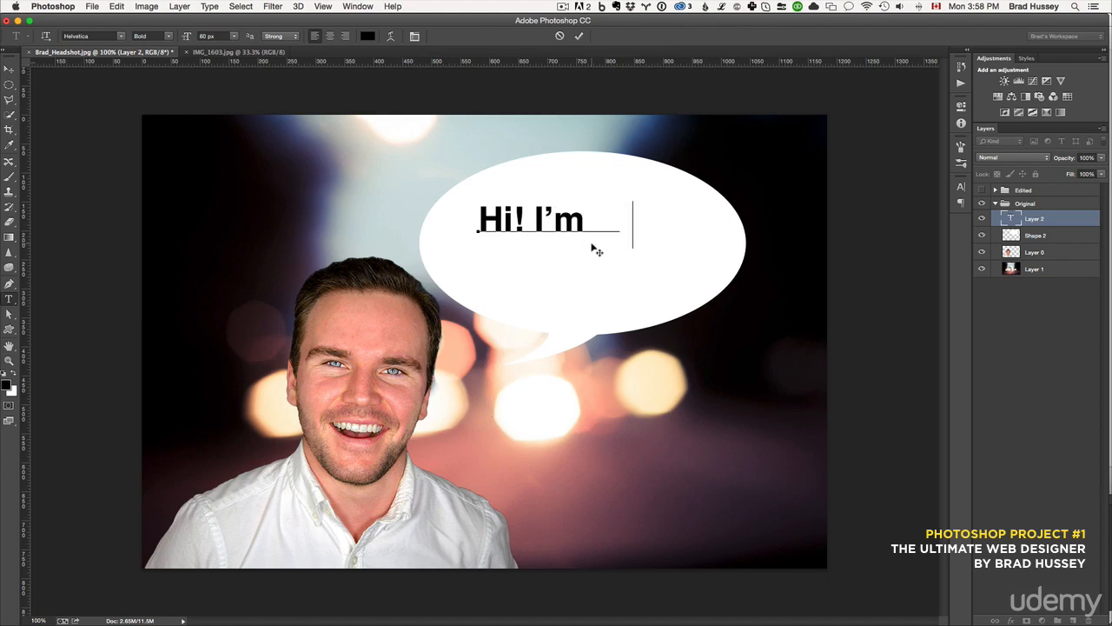
pyautogui.press('super+Return')
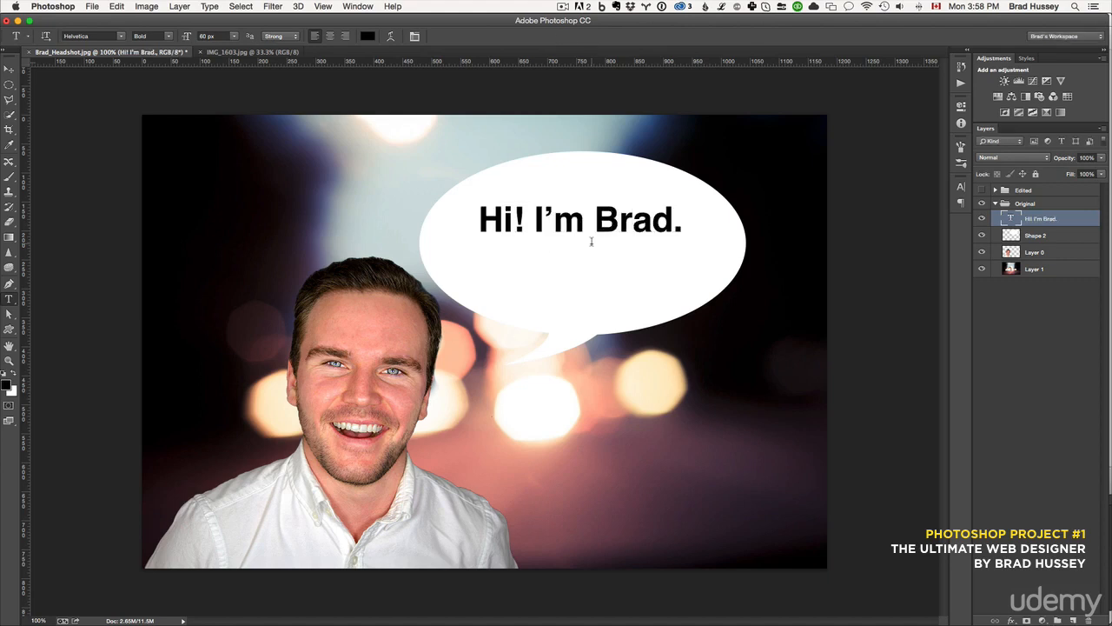
pyautogui.click(8, 68)
pyautogui.moveTo(581, 221); pyautogui.dragTo(594, 246)
# Recolour the first name and its period in the greeting text to a bright cyan-blue with a hue of 189°
pyautogui.press('b')
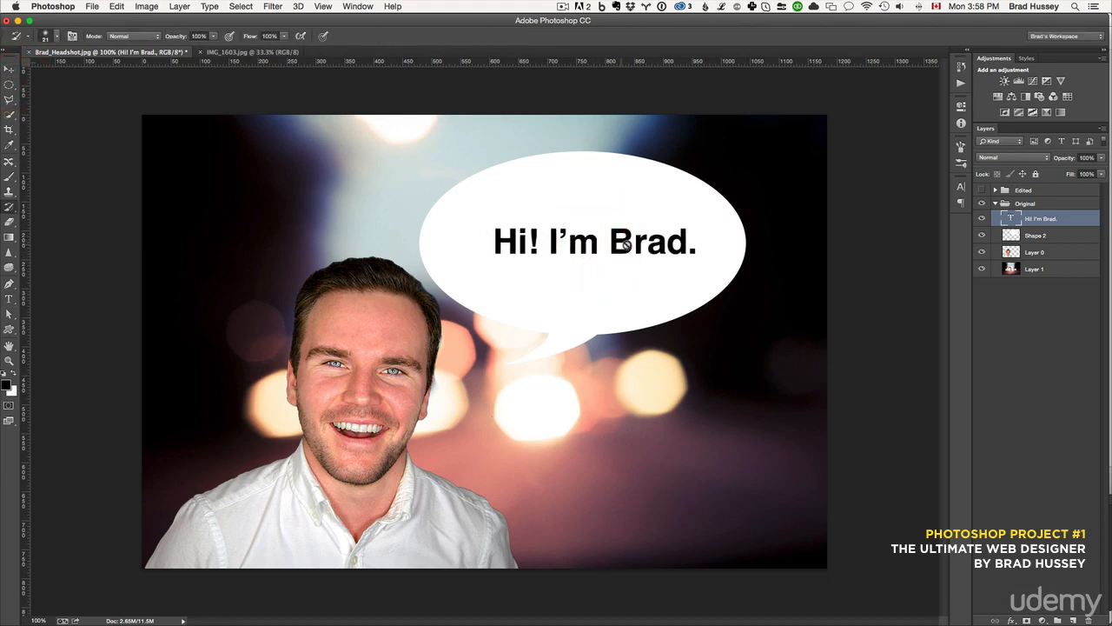
pyautogui.press('t')
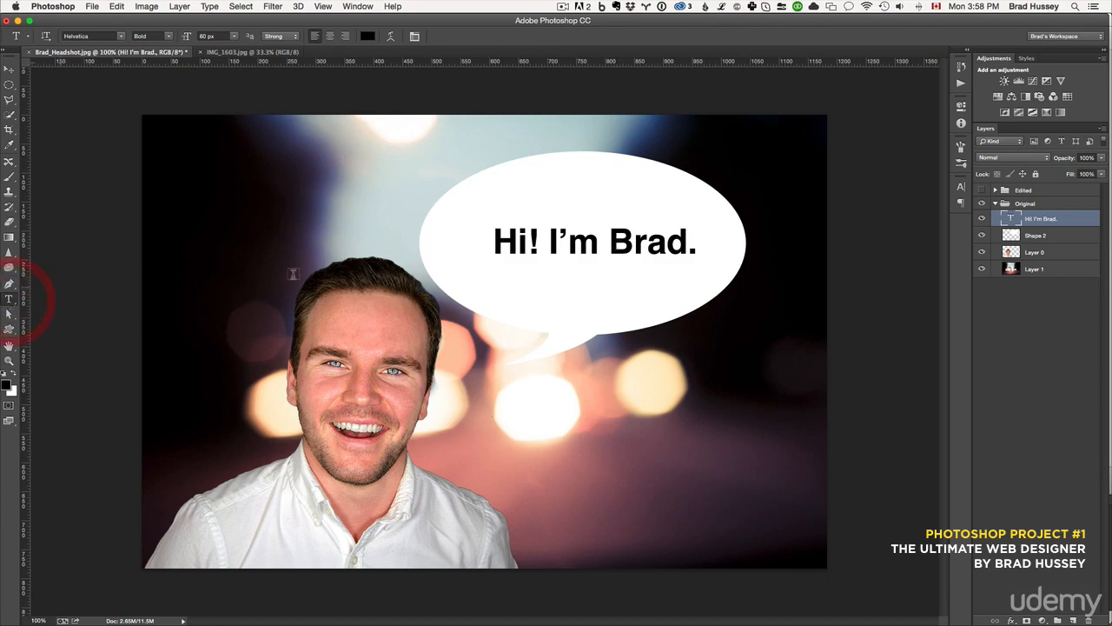
pyautogui.moveTo(611, 236); pyautogui.dragTo(687, 238)
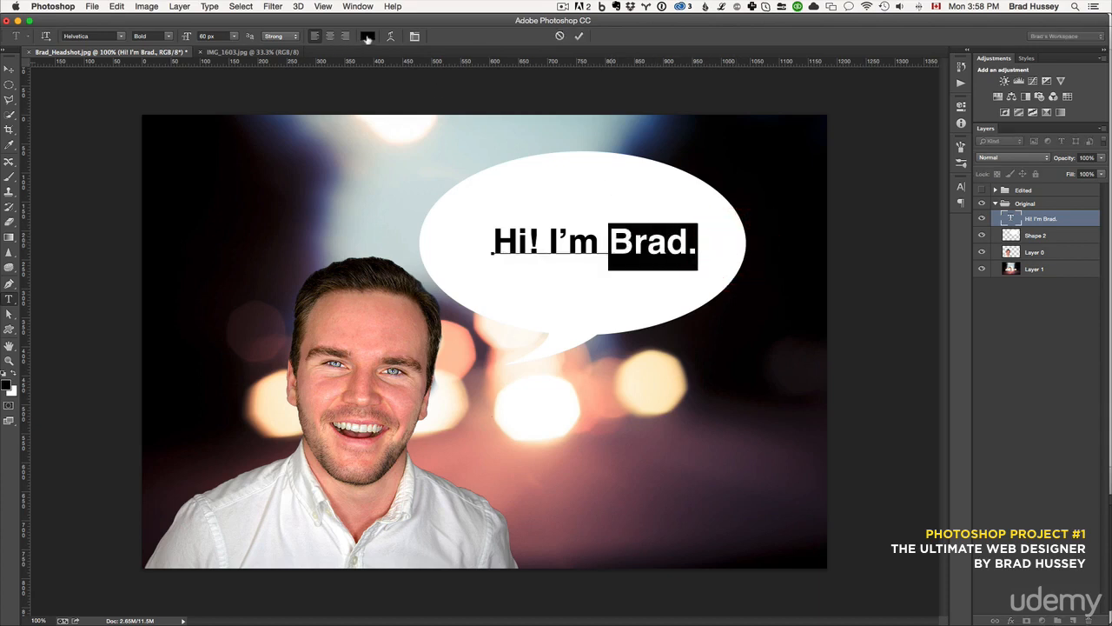
pyautogui.click(368, 36)
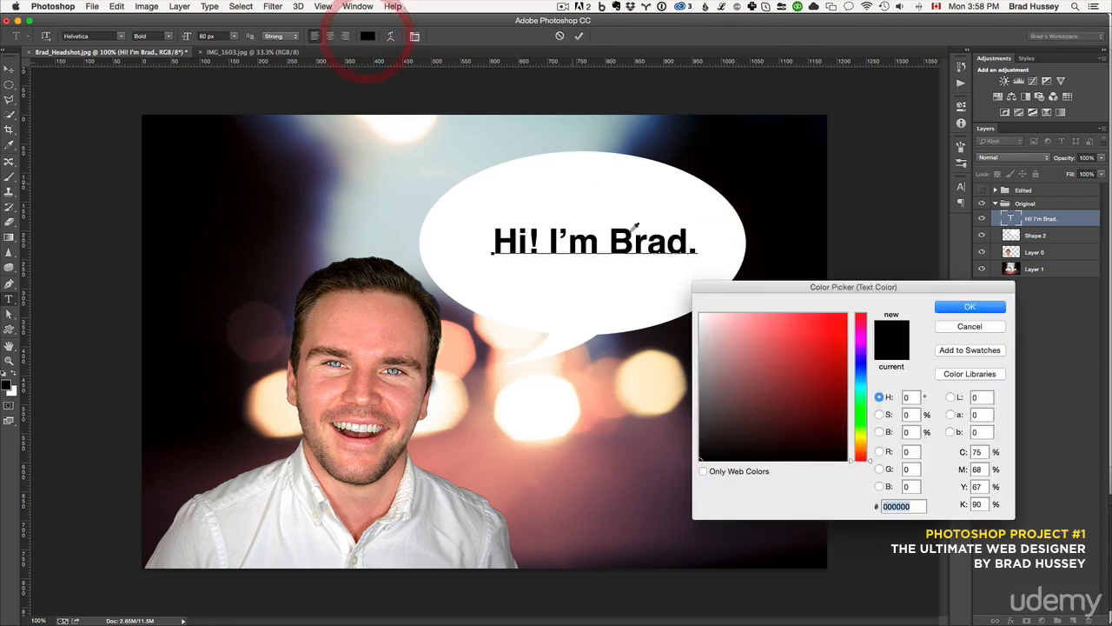
pyautogui.moveTo(866, 394); pyautogui.dragTo(865, 382)
pyautogui.click(840, 336)
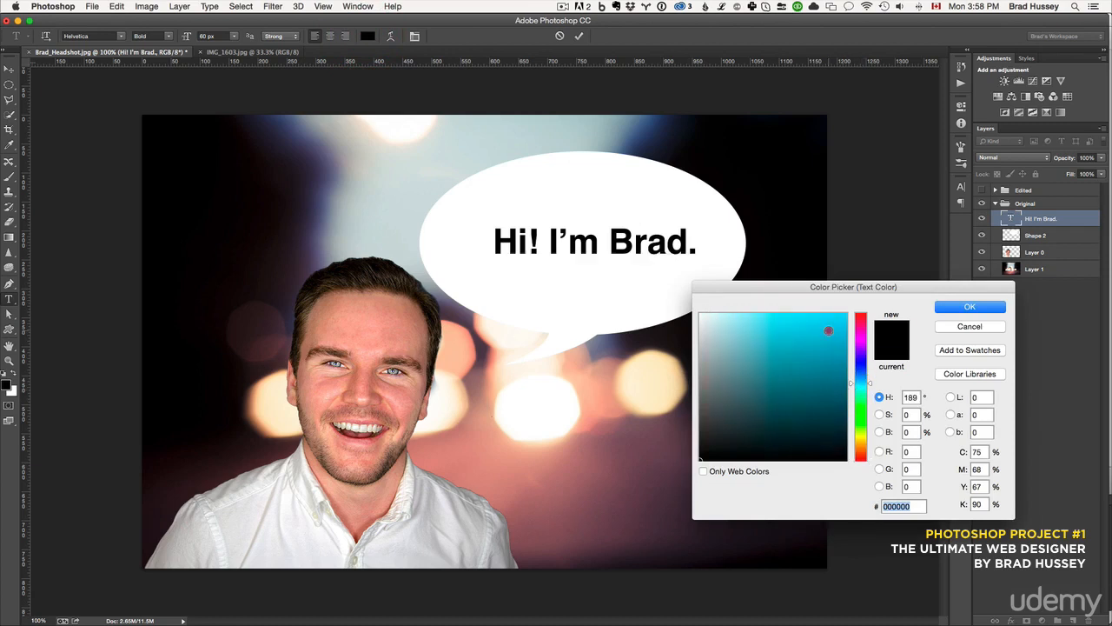
pyautogui.click(956, 309)
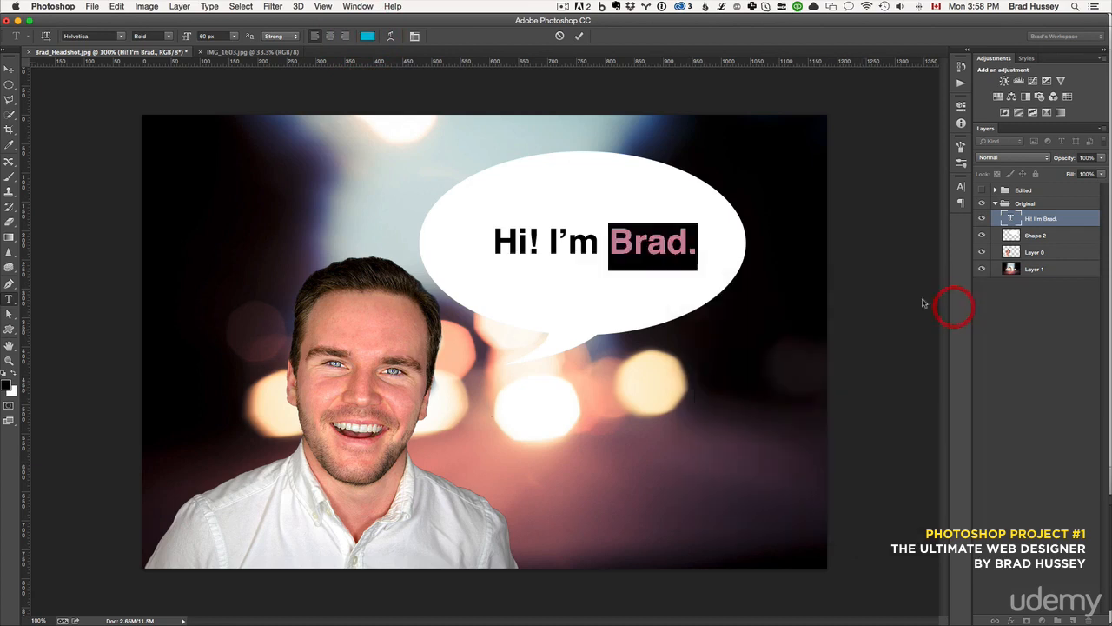
pyautogui.click(581, 36)
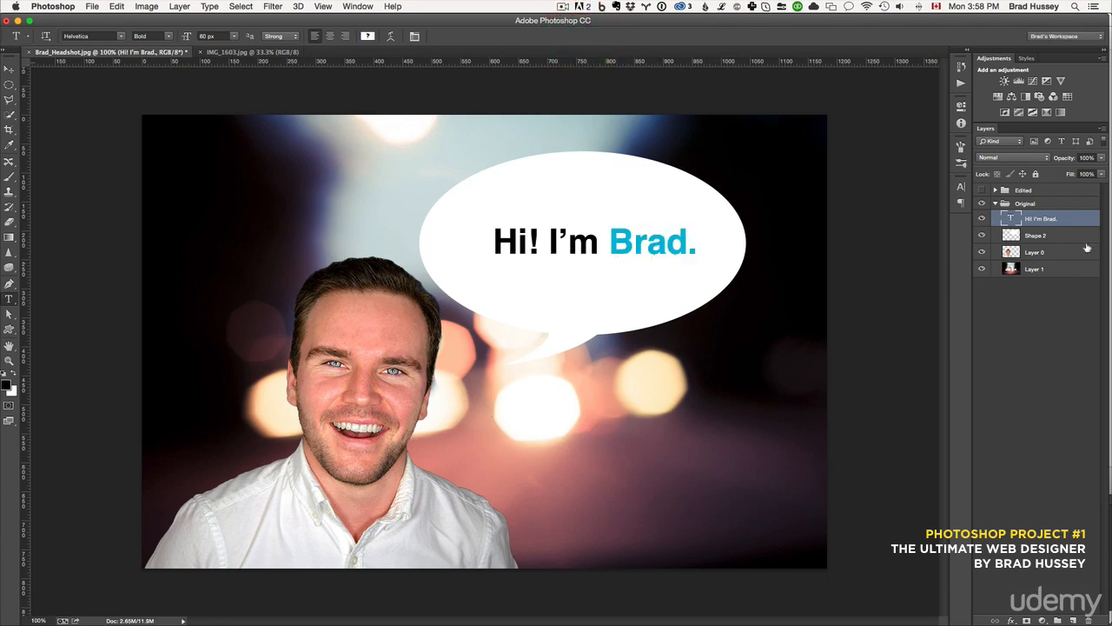
# Collapse the Original group and toggle the Edited group's visibility to compare the two versions of the composite
pyautogui.click(996, 204)
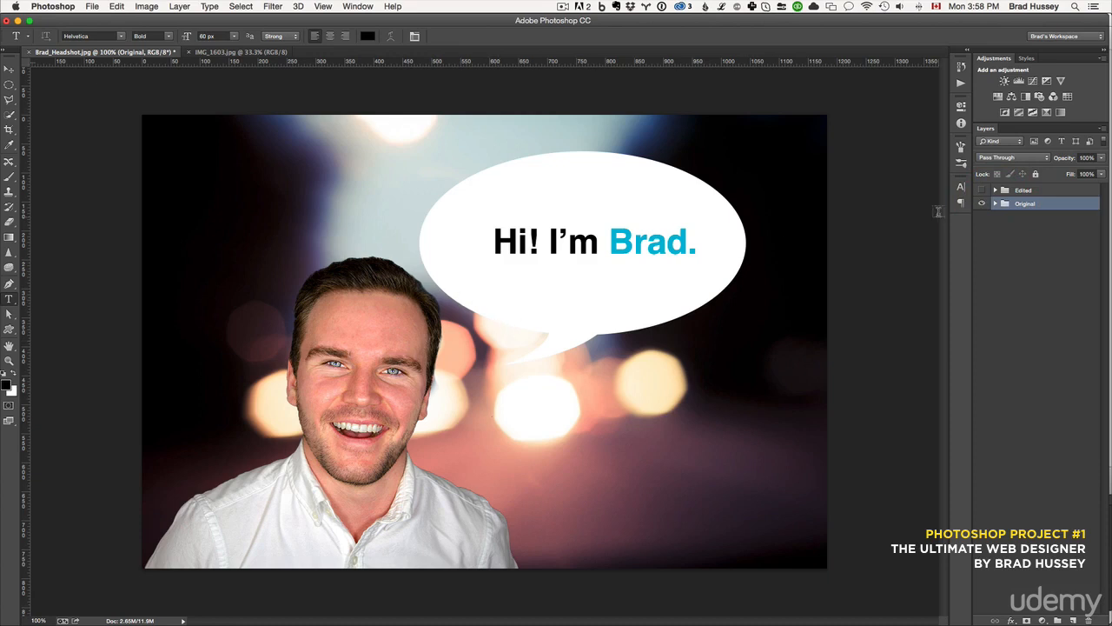
pyautogui.click(982, 190)
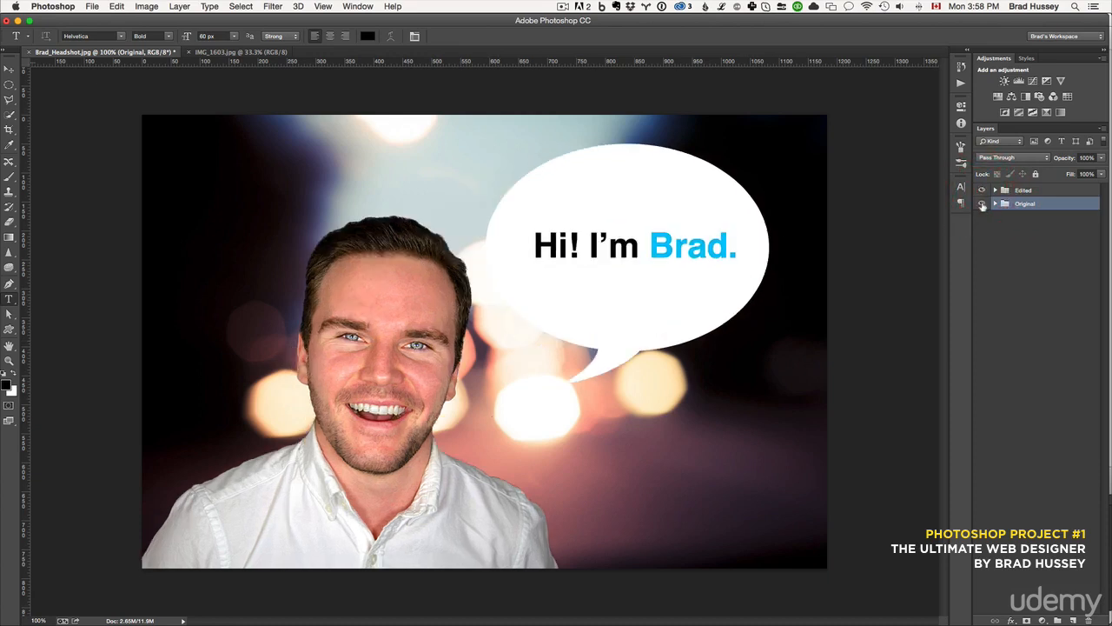
pyautogui.click(982, 191)
pyautogui.click(982, 190)
pyautogui.click(982, 191)
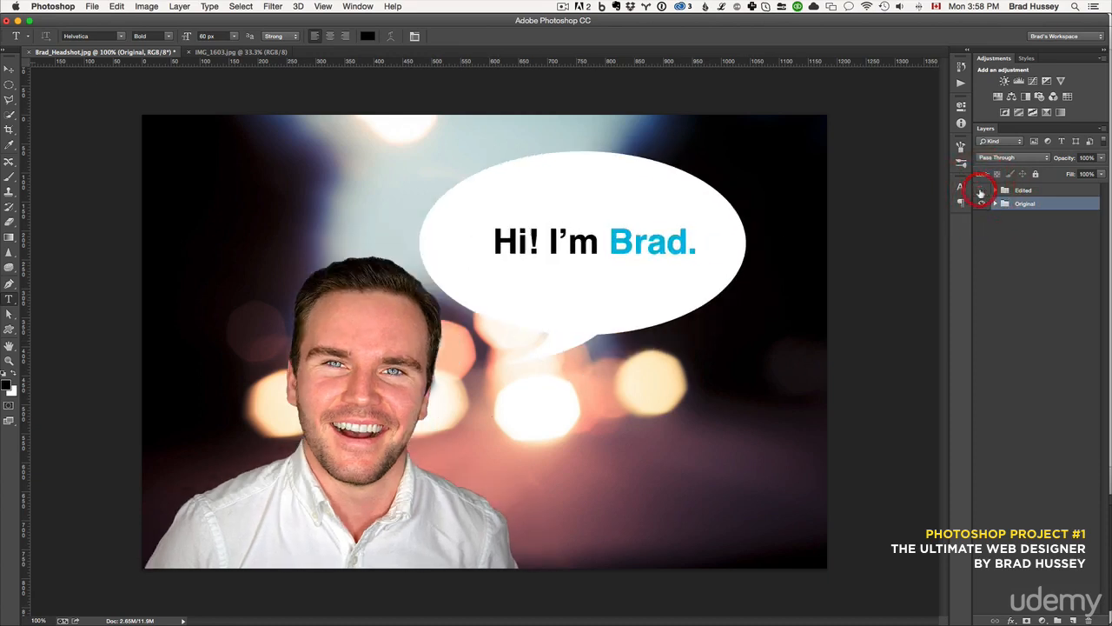
pyautogui.click(982, 190)
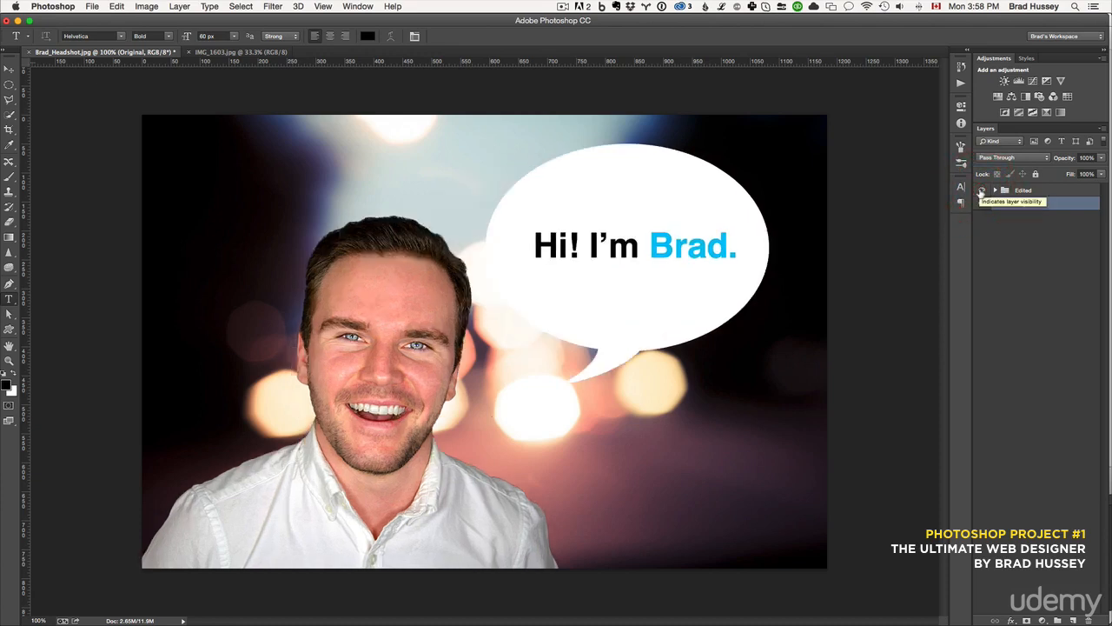